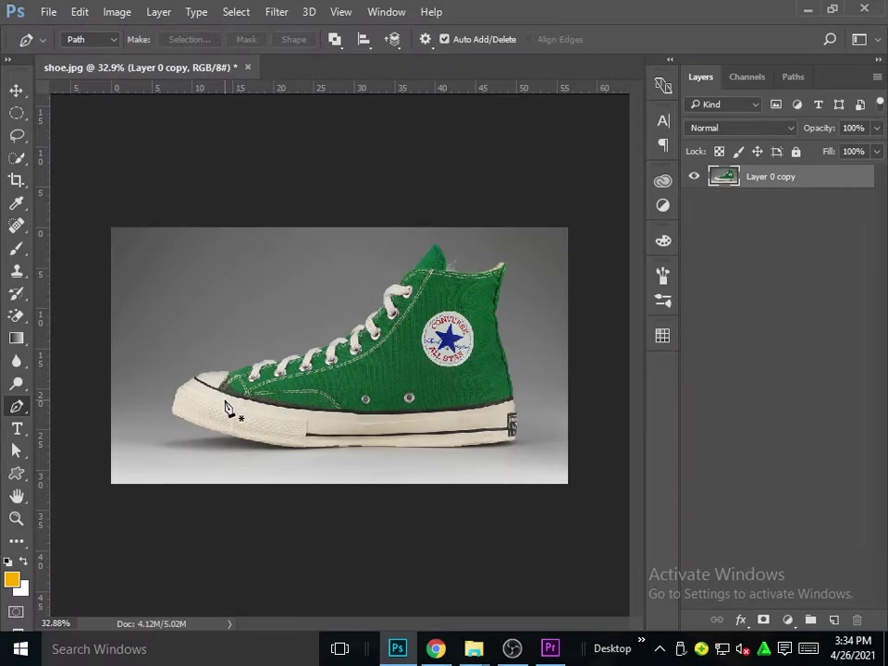
Zoom in on the shoe and switch to the Quick Selection Tool.
scroll(169, 460, "up", 2)
scroll(172, 468, "up", 1)
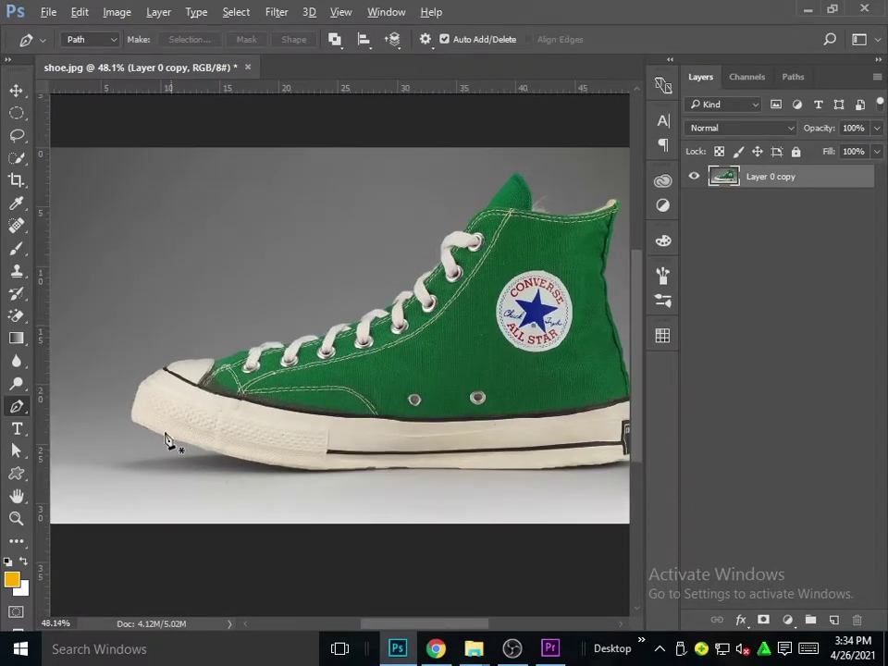
left_click(20, 158)
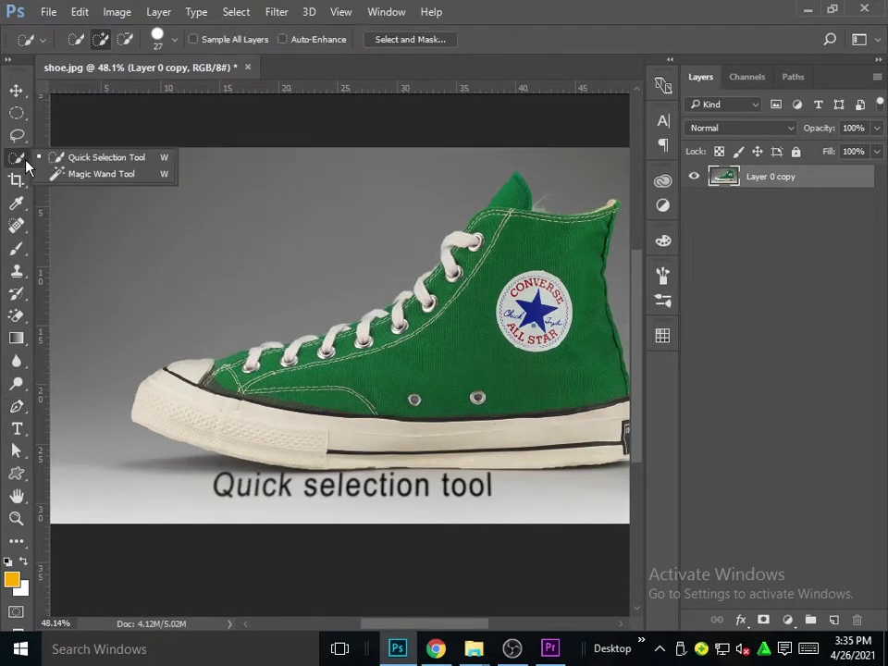
left_click(124, 159)
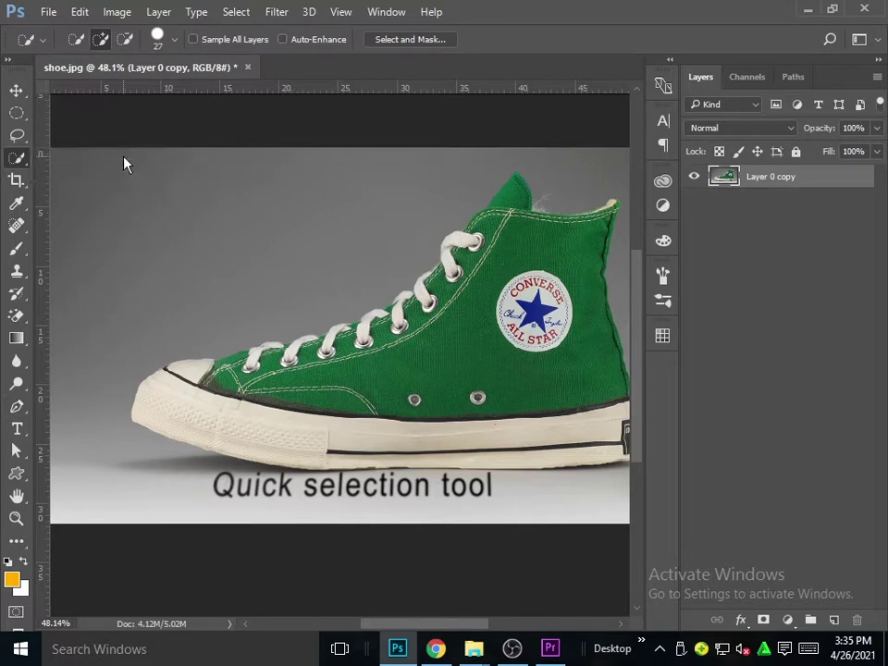
scroll(187, 388, "up", 1)
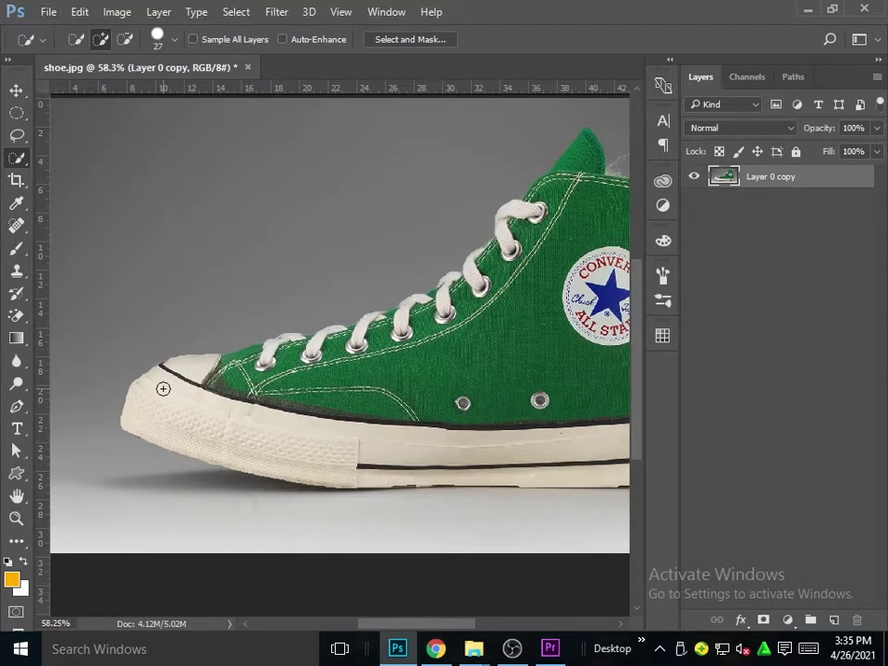
Brush a Quick Selection over the shoe's toe, sole and laces.
mouse_move(163, 389)
left_mouse_down()
mouse_move(481, 293)
mouse_move(380, 373)
left_mouse_up()
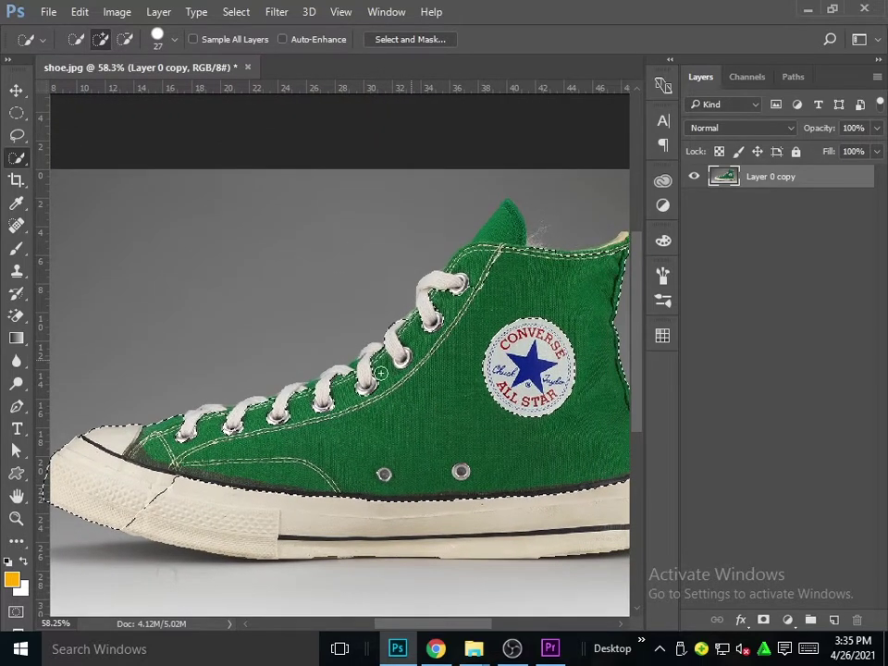
left_click_drag(157, 439, 265, 426)
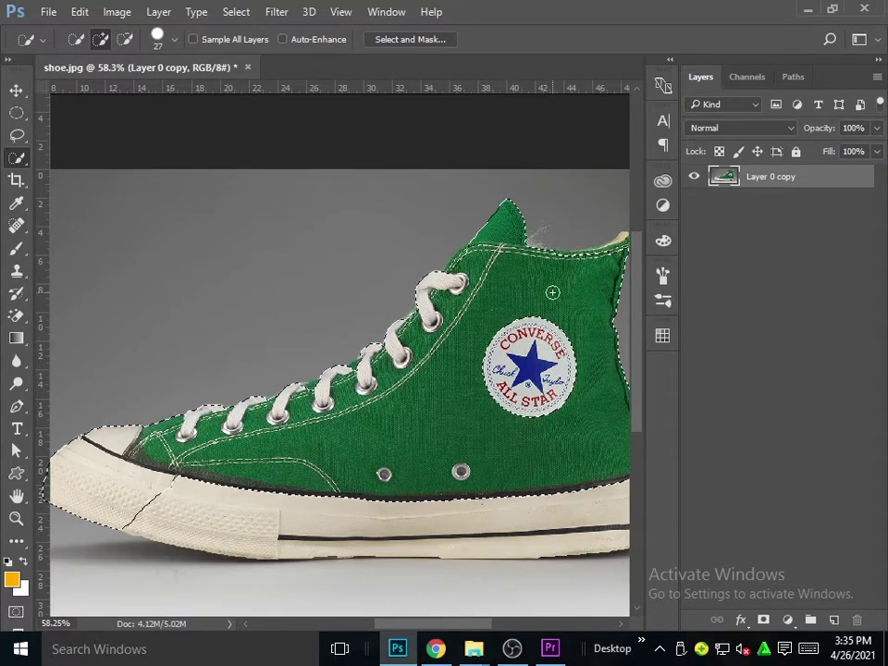
left_click_drag(567, 324, 406, 373)
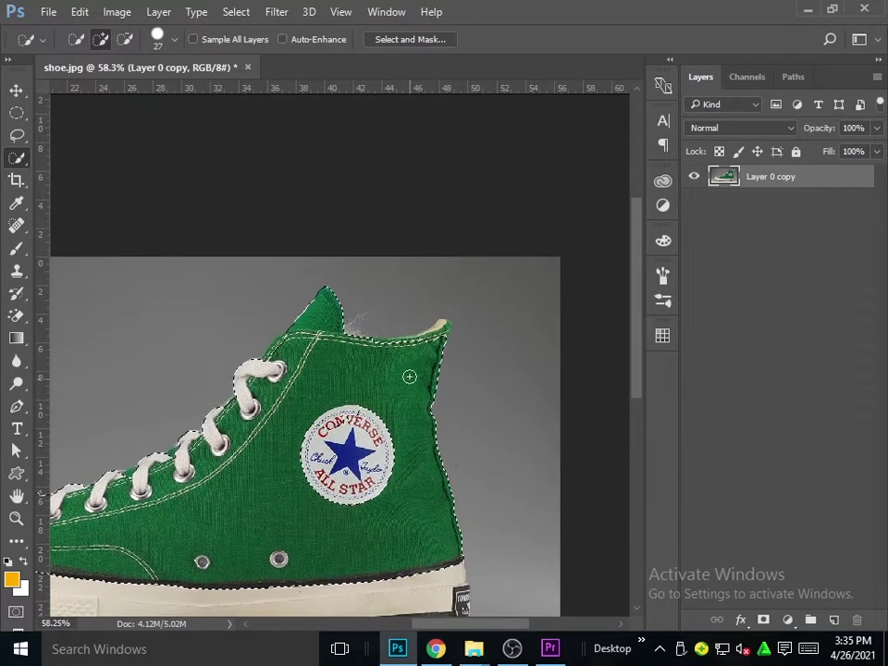
scroll(422, 359, "up", 1)
scroll(422, 361, "up", 3)
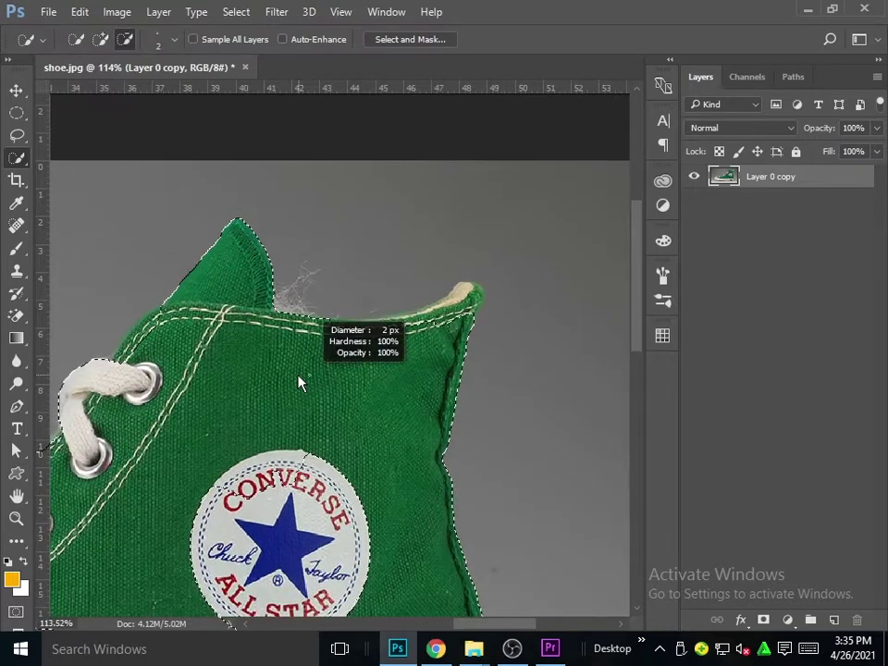
Shrink the Quick Selection brush to 7 px and subtract near the heel label's edge.
left_click_drag(311, 382, 307, 377)
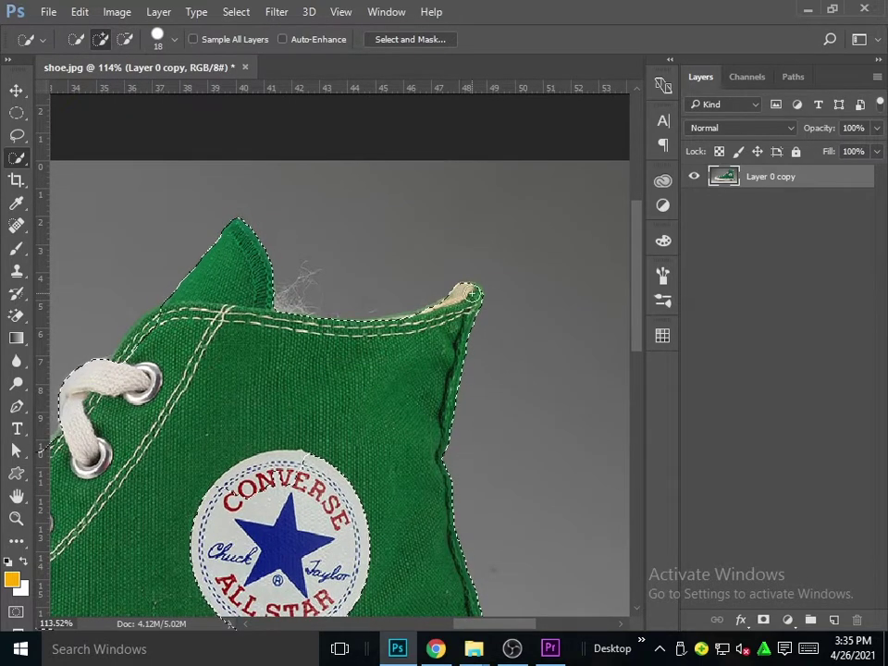
scroll(385, 454, "down", 5)
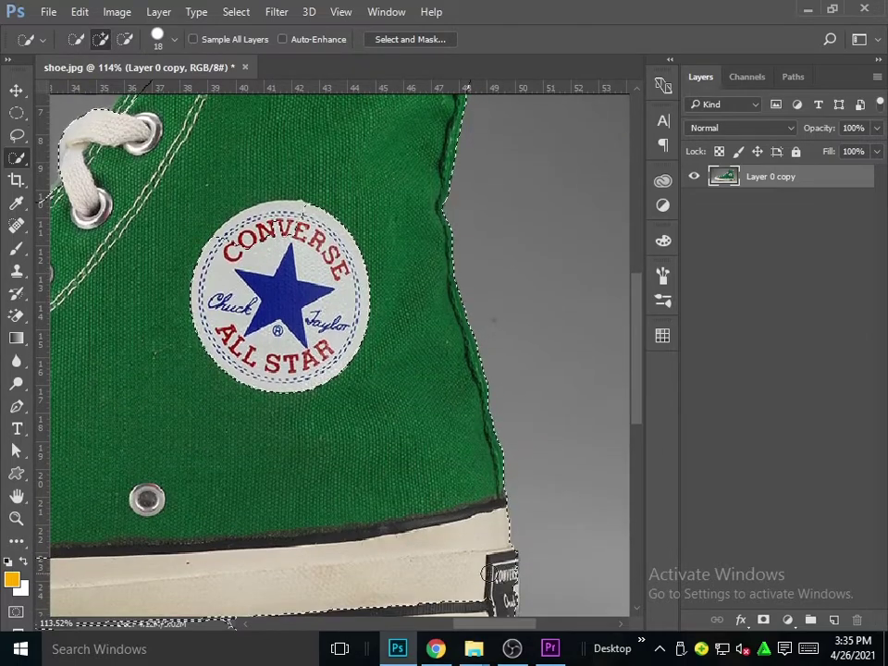
scroll(488, 537, "up", 5)
scroll(397, 370, "up", 1)
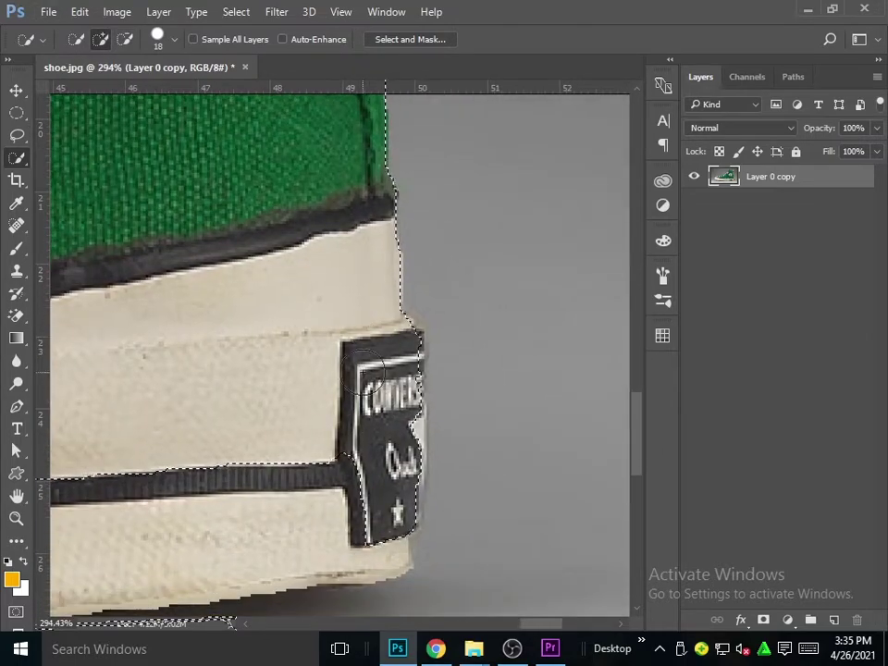
left_click_drag(407, 393, 401, 391)
left_click(410, 431)
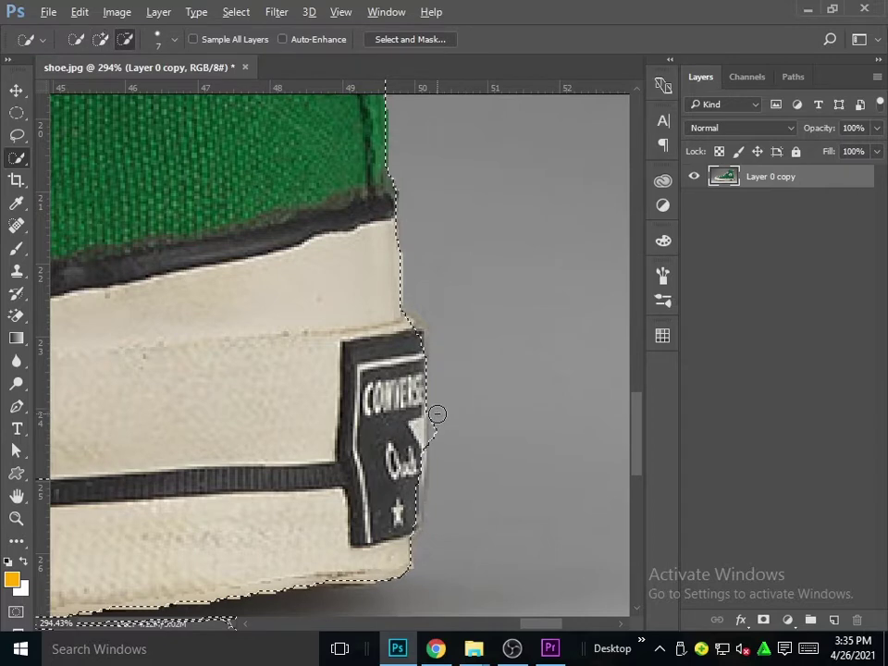
left_click(438, 445, "alt")
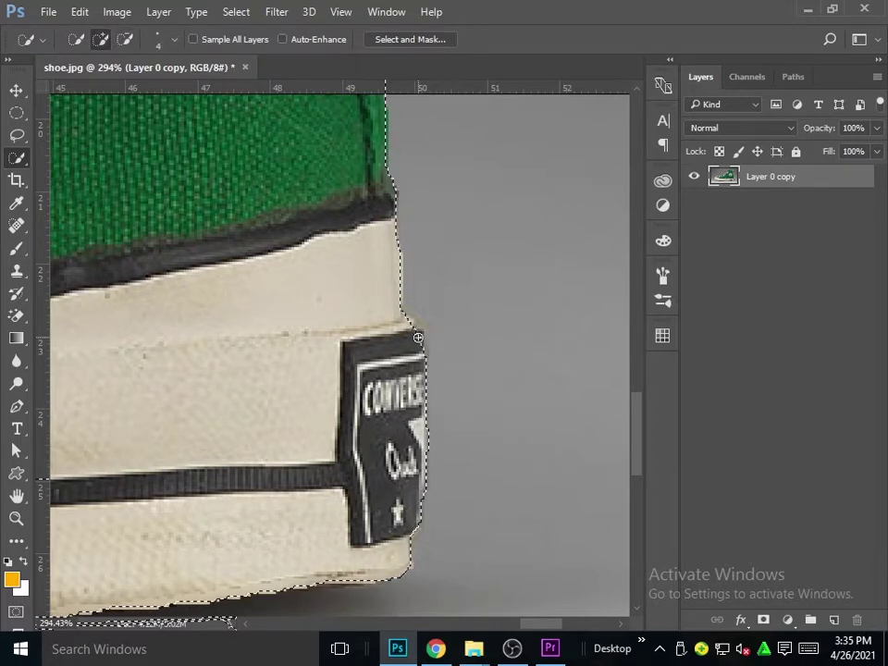
Add the missing bottom edge of the sole back into the selection.
left_click_drag(468, 405, 618, 238)
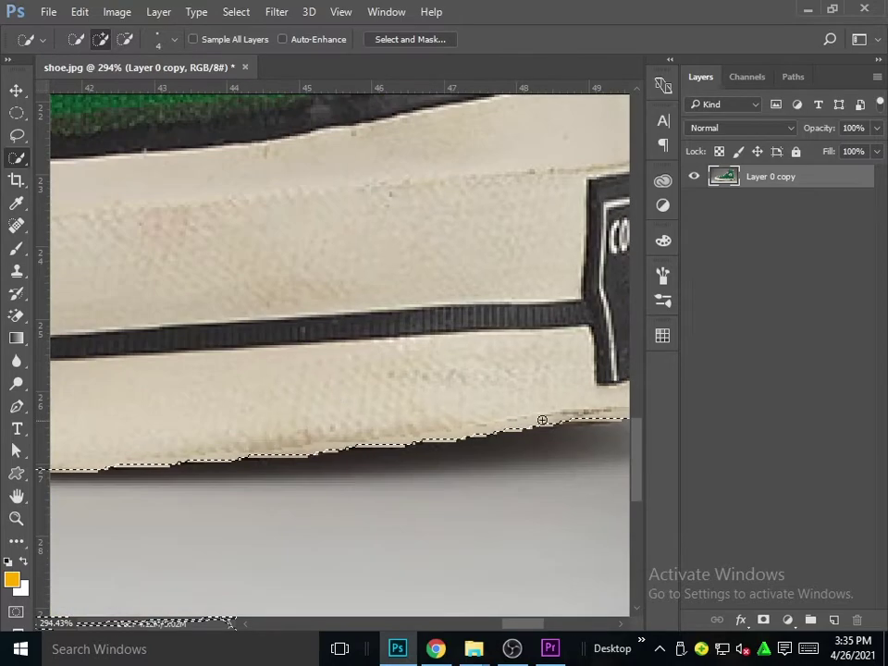
scroll(463, 421, "left", 3)
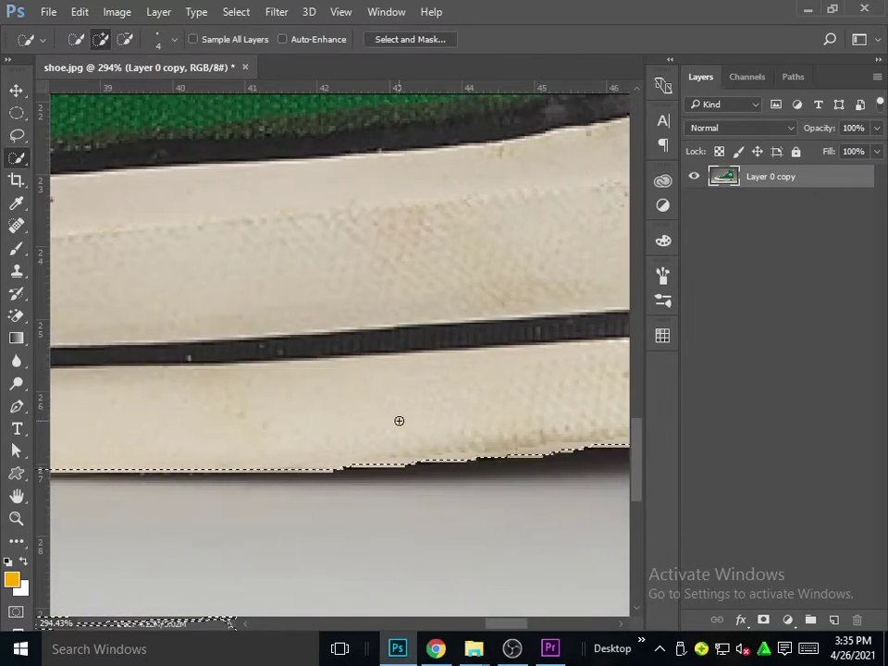
scroll(399, 422, "left", 5)
scroll(489, 444, "left", 6)
scroll(534, 414, "down", 1)
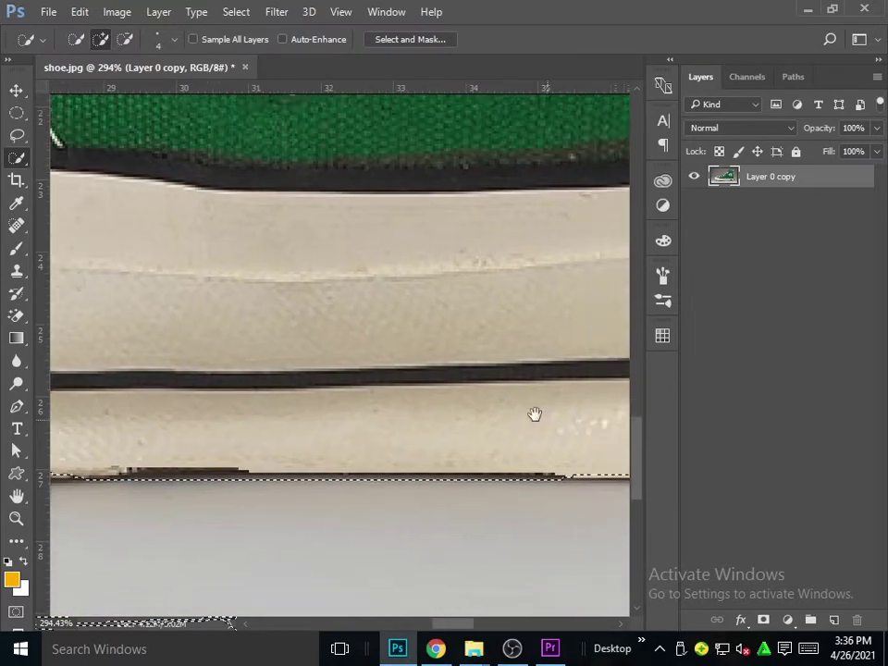
scroll(426, 380, "down", 2)
scroll(323, 350, "right", 4)
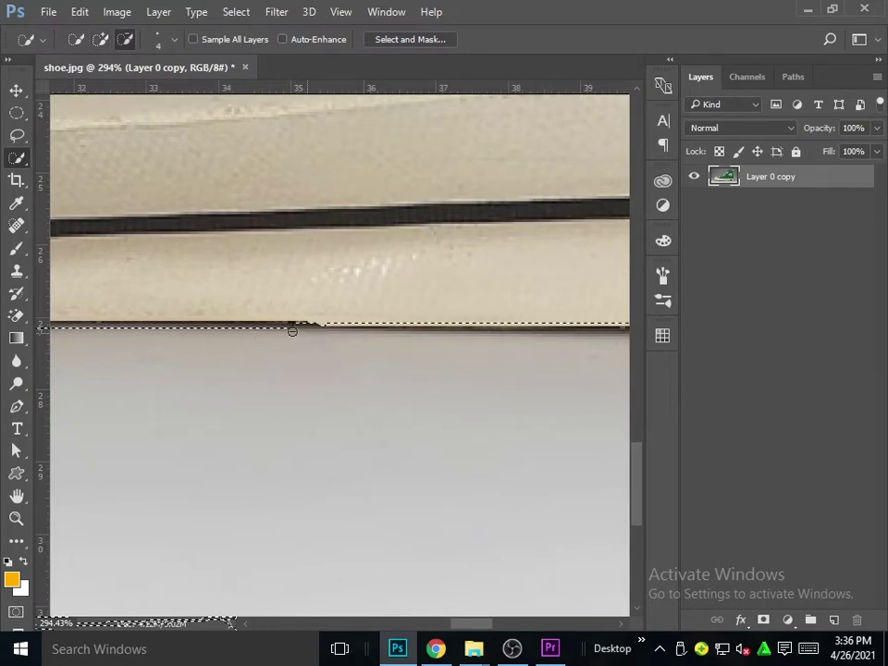
scroll(267, 375, "left", 4)
left_click_drag(237, 348, 542, 380)
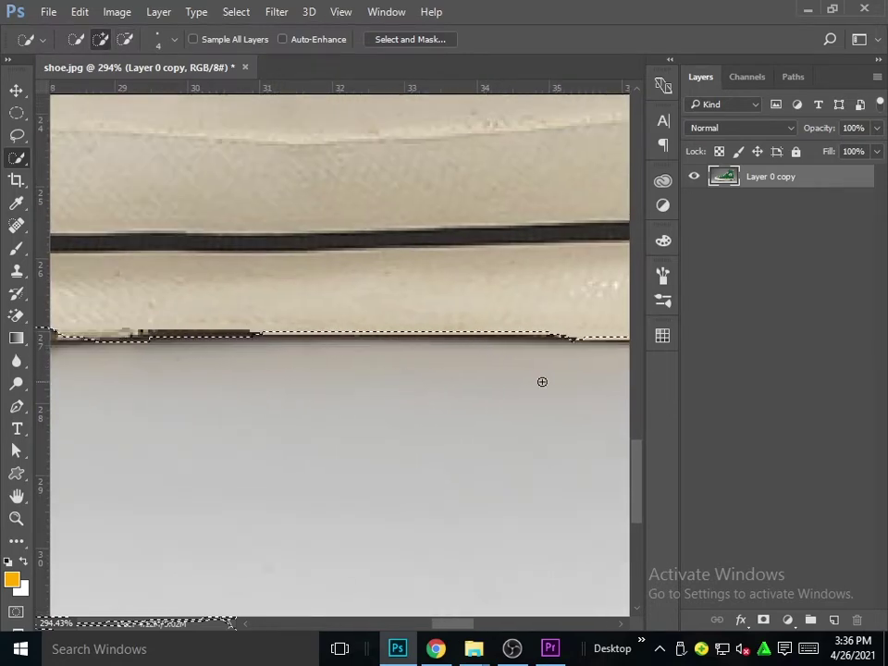
Subtract the background dip below the sole and smooth the sole's bottom edge.
scroll(281, 414, "left", 5)
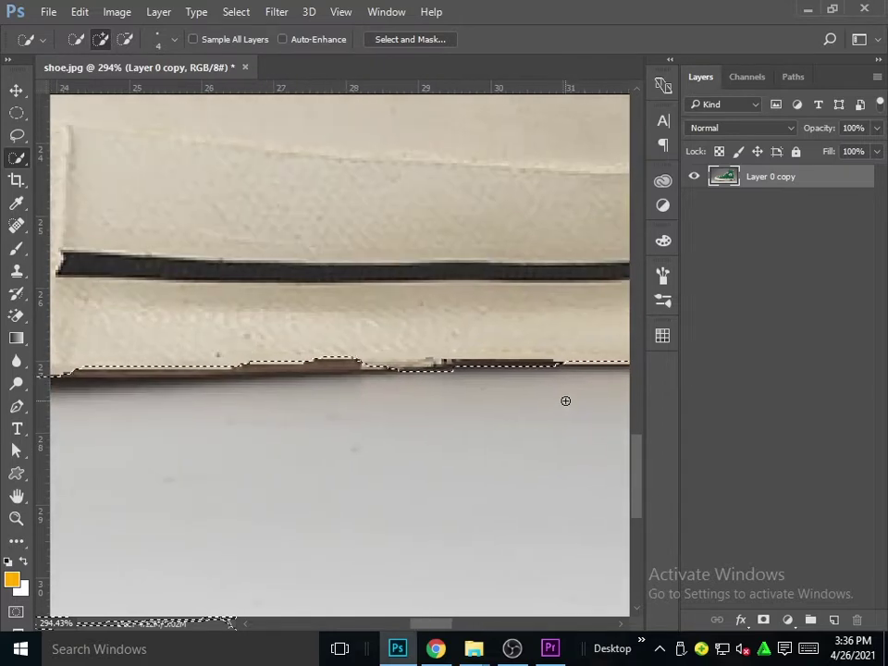
key("alt")
left_click_drag(550, 377, 187, 355)
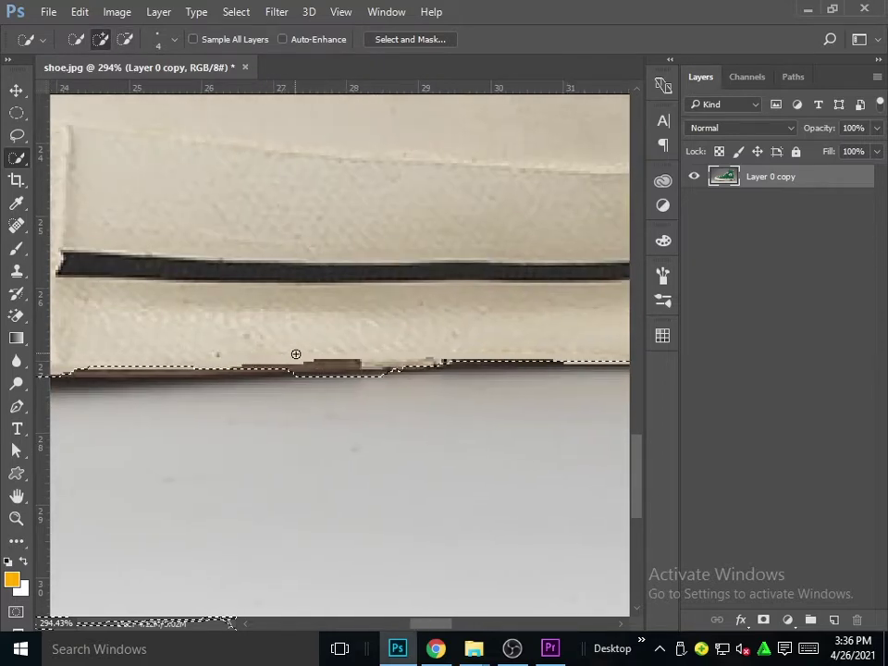
scroll(375, 539, "left", 3)
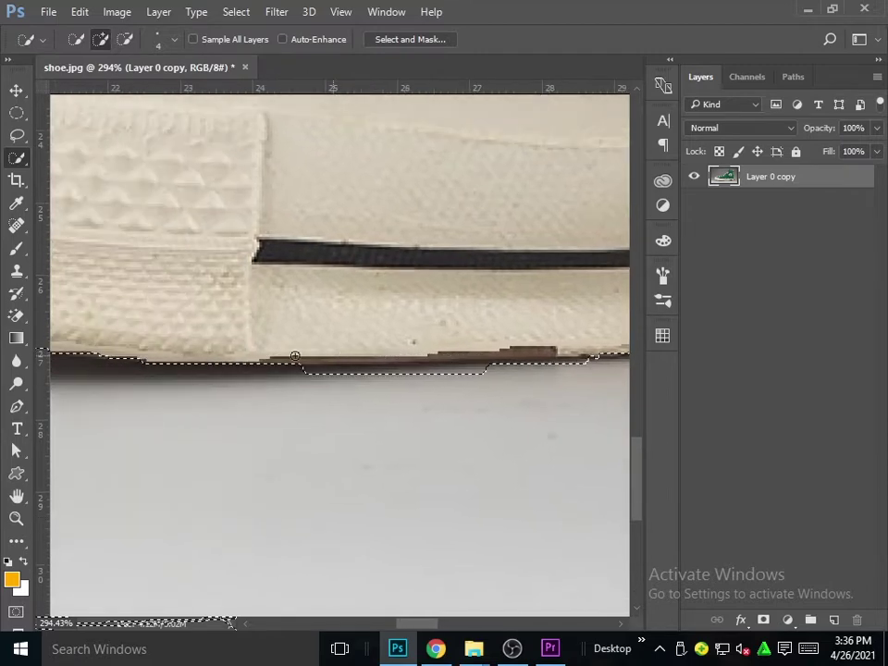
left_click_drag(455, 408, 492, 376)
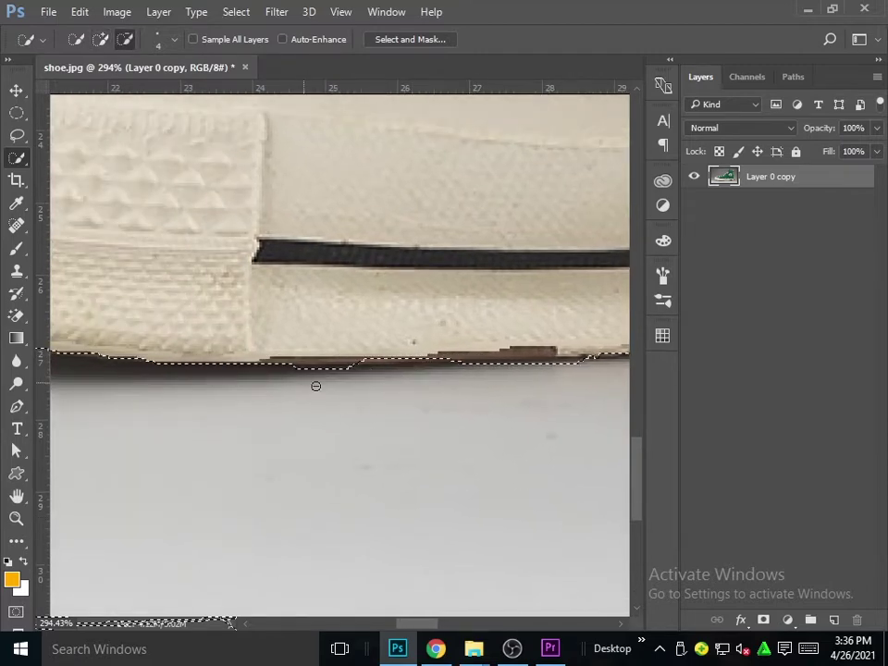
left_click_drag(602, 408, 593, 365)
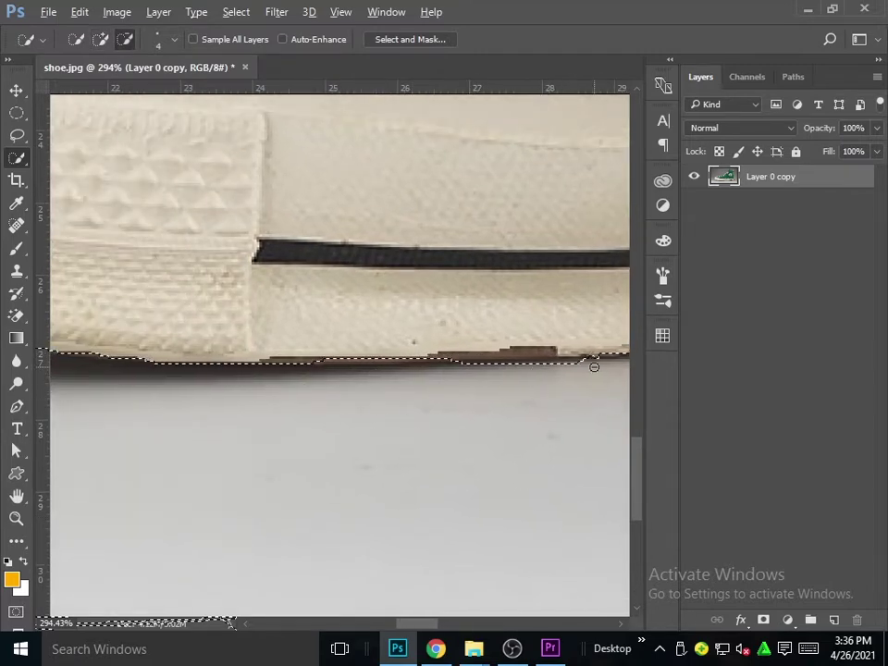
Trim background out of the selection along the shoe's collar.
scroll(533, 531, "up", 8)
scroll(566, 472, "left", 7)
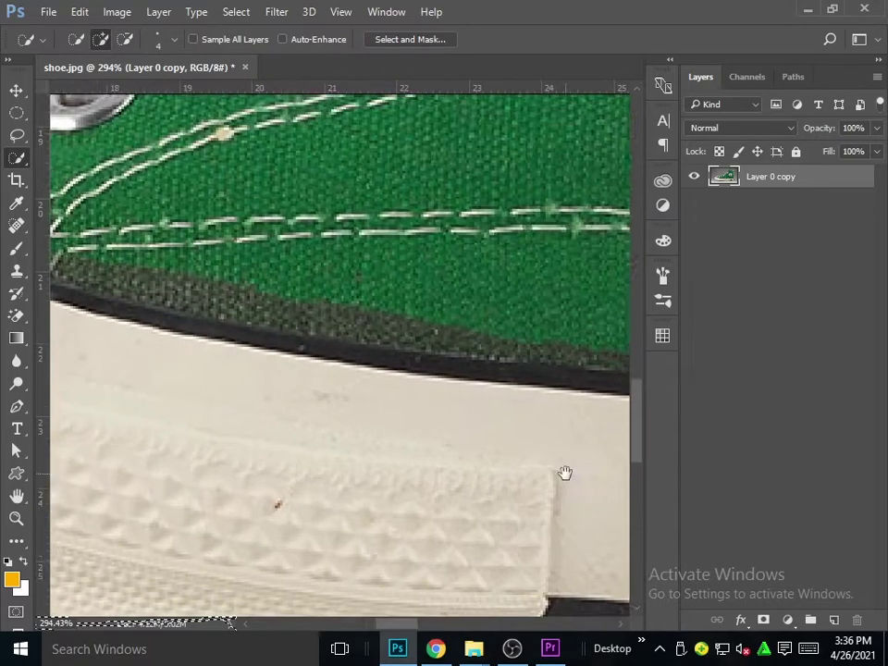
scroll(582, 479, "up", 3)
scroll(615, 531, "left", 2)
scroll(615, 531, "up", 1)
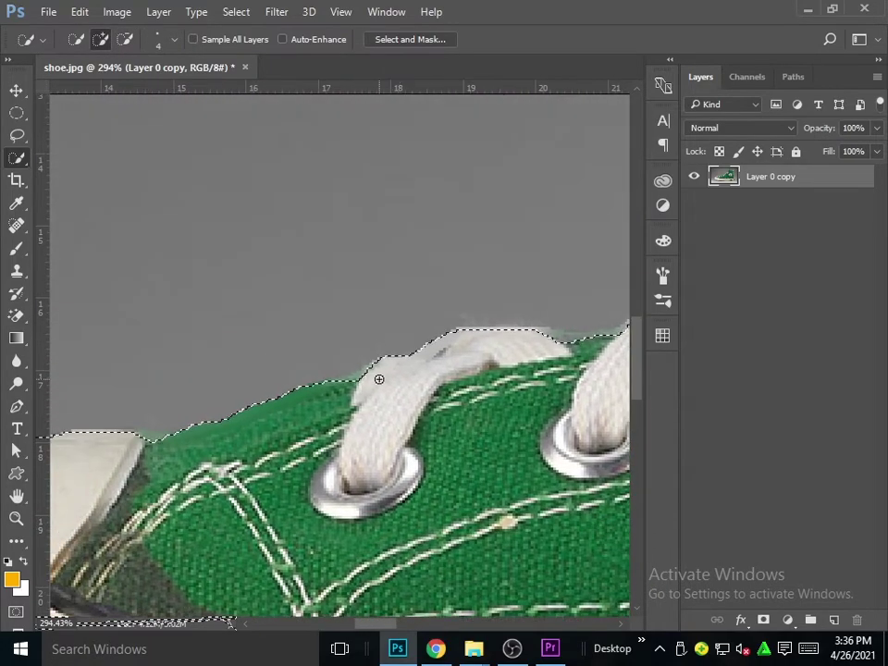
scroll(470, 444, "right", 5)
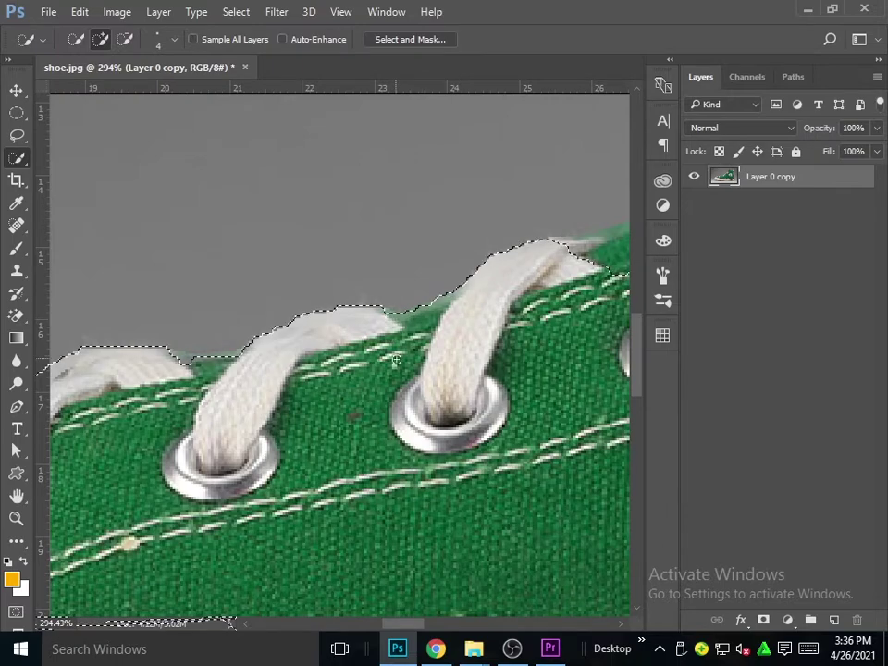
scroll(296, 371, "right", 4)
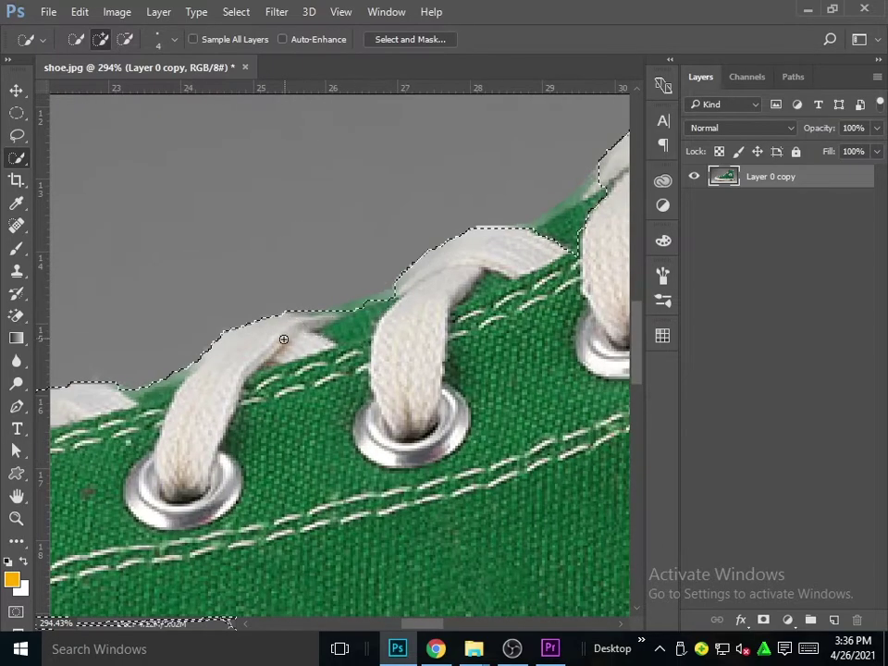
scroll(366, 308, "right", 1)
scroll(368, 298, "right", 1)
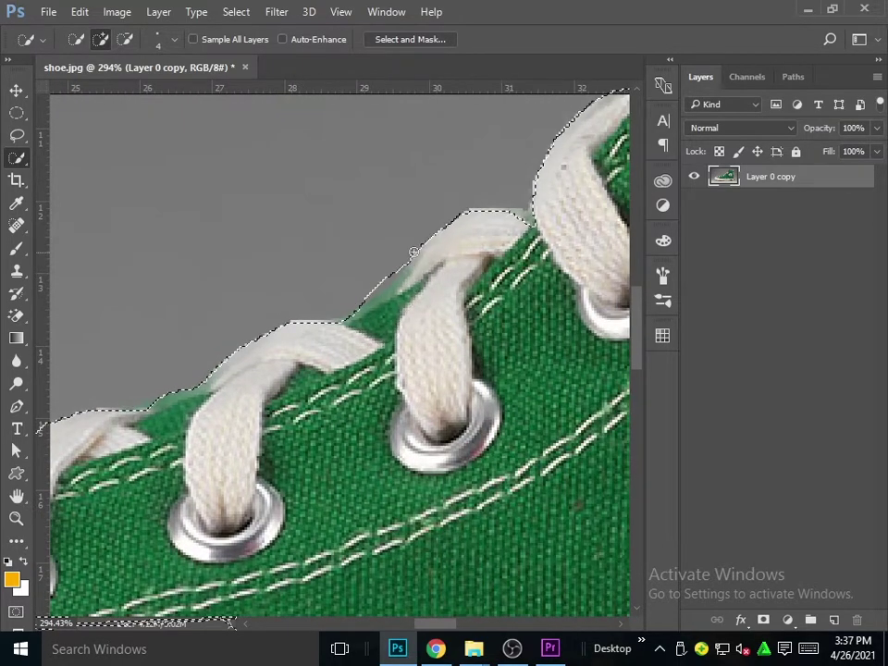
scroll(384, 324, "right", 2)
scroll(398, 362, "up", 2)
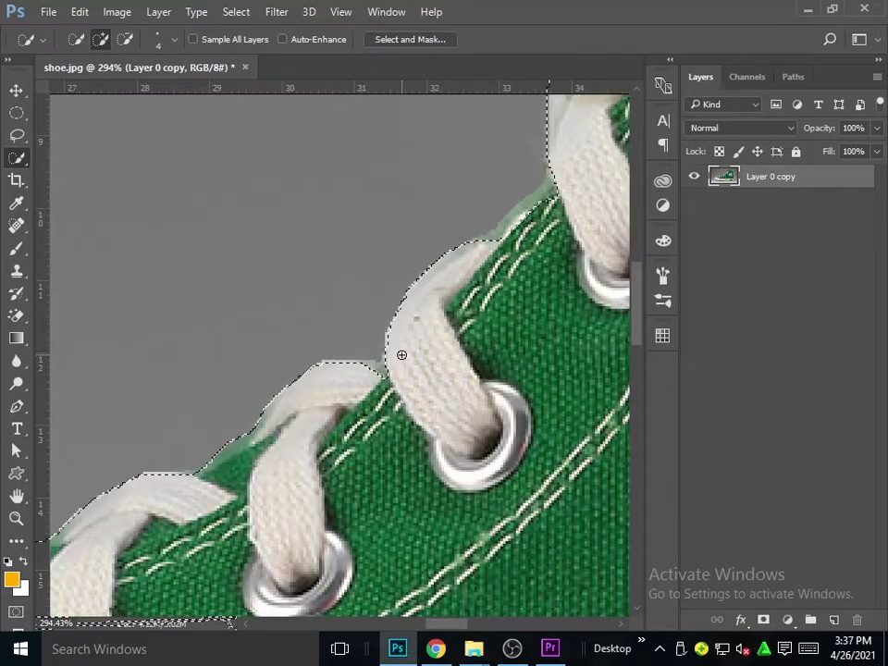
scroll(515, 383, "right", 2)
scroll(515, 382, "up", 2)
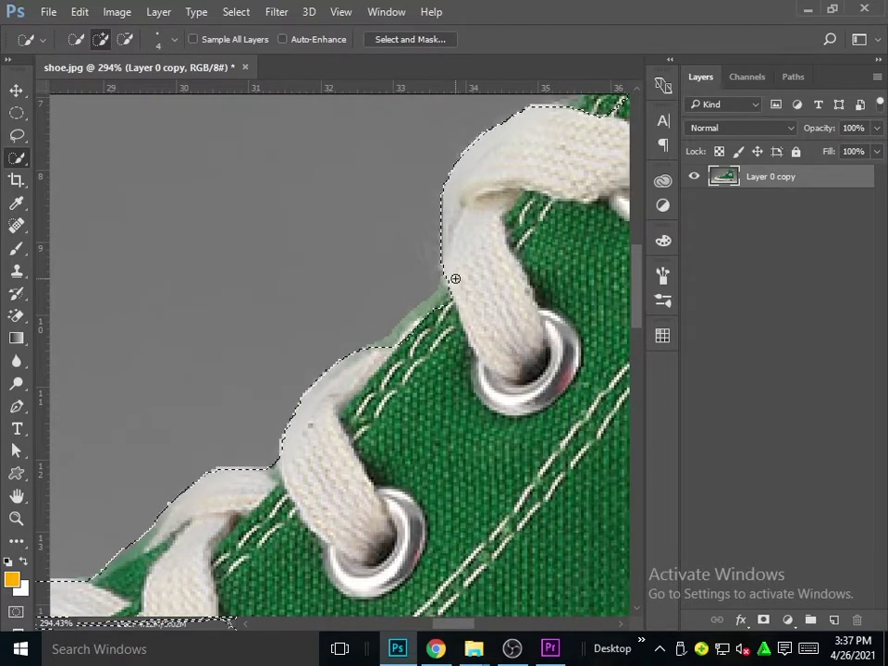
scroll(510, 318, "right", 3)
scroll(510, 318, "up", 3)
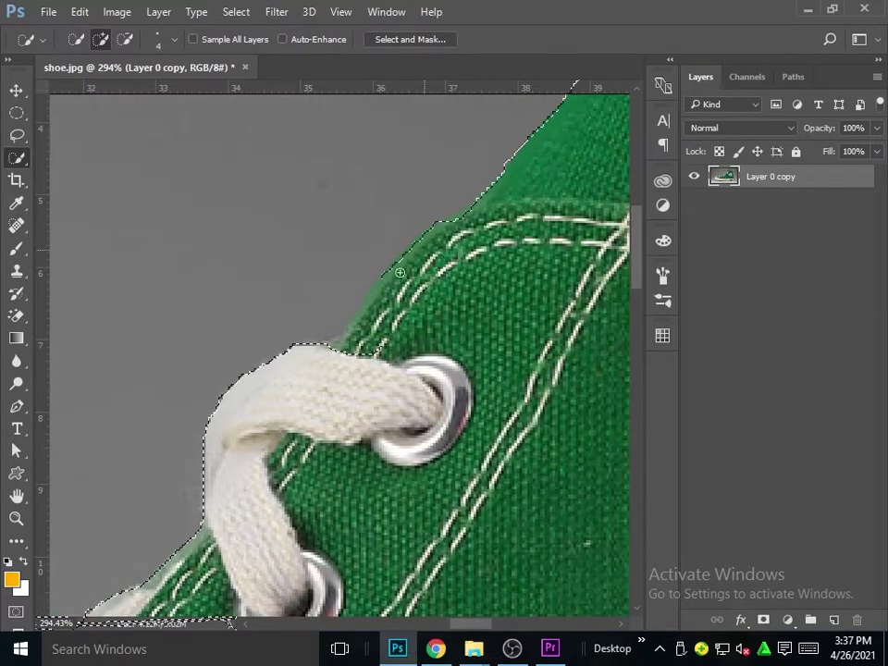
scroll(345, 340, "right", 1)
scroll(387, 391, "right", 4)
scroll(387, 390, "up", 3)
scroll(462, 388, "right", 2)
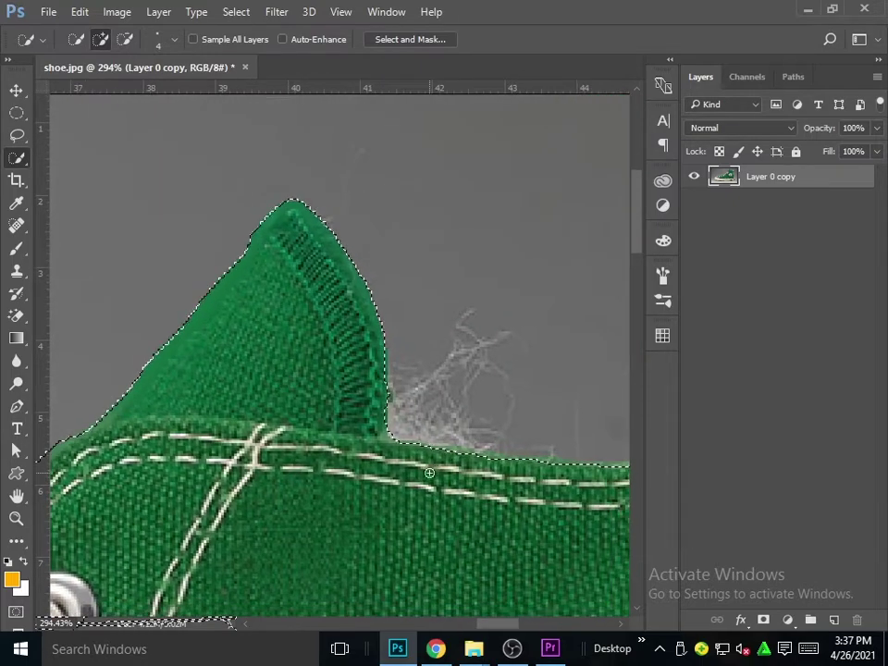
scroll(537, 386, "right", 3)
scroll(537, 386, "down", 2)
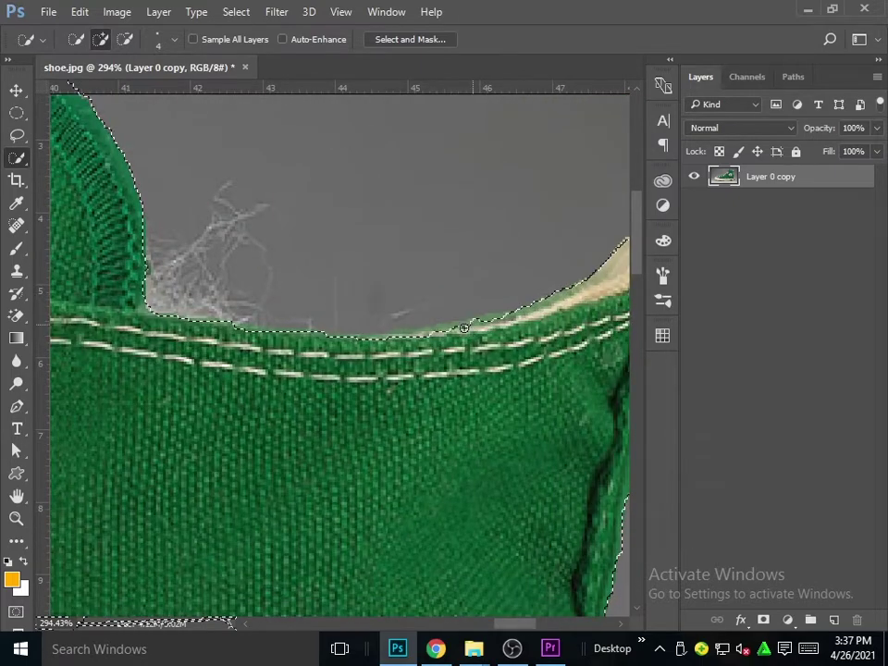
left_click_drag(537, 386, 461, 372)
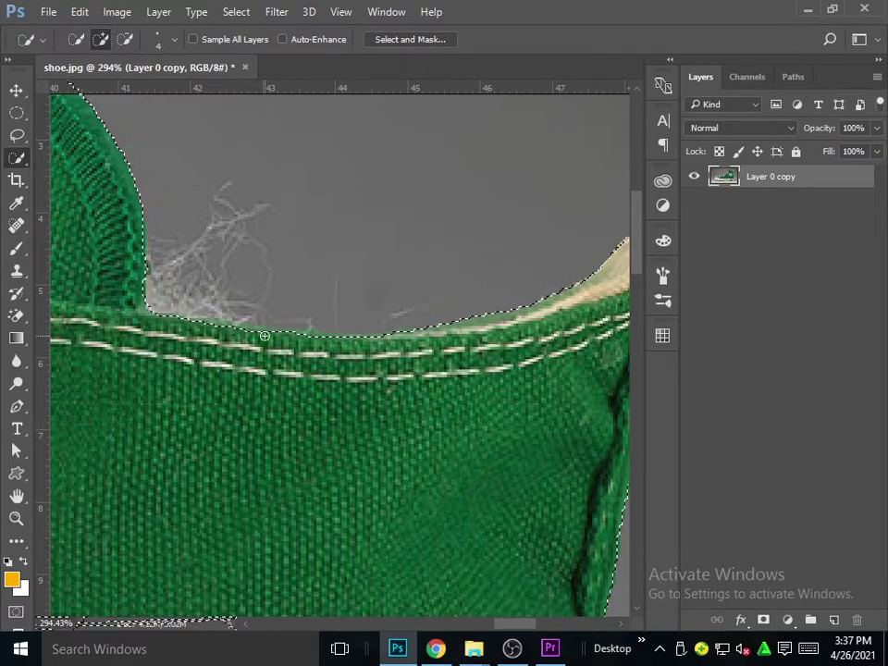
Enlarge the selection brush and check the selection along the toe edge.
scroll(338, 368, "down", 5, "alt")
scroll(338, 368, "down", 5, "alt")
scroll(311, 471, "up", 4, "alt")
key("bracketright")
key("bracketright")
key("bracketright")
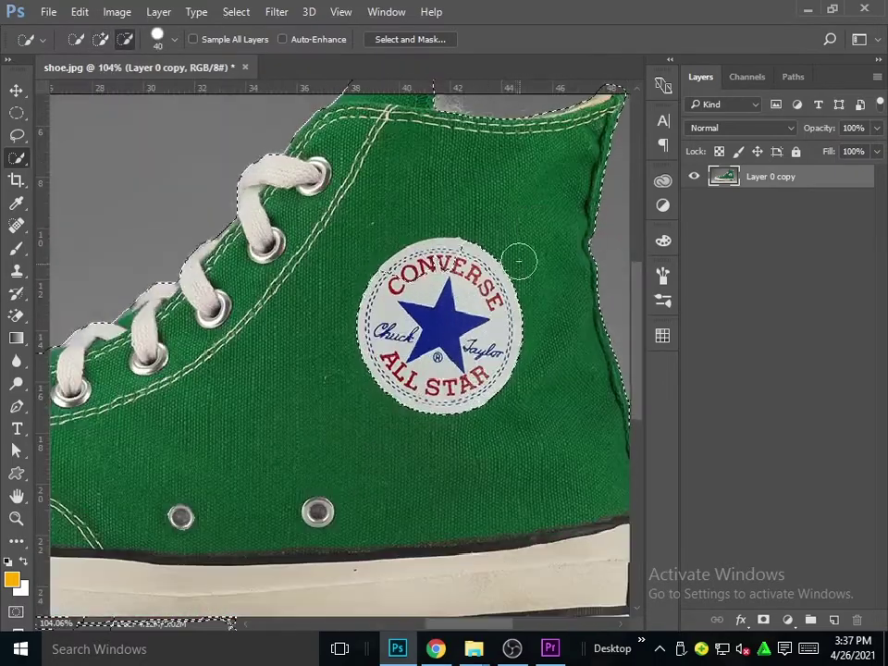
scroll(417, 356, "left", 2)
scroll(422, 311, "down", 5)
scroll(551, 316, "left", 5)
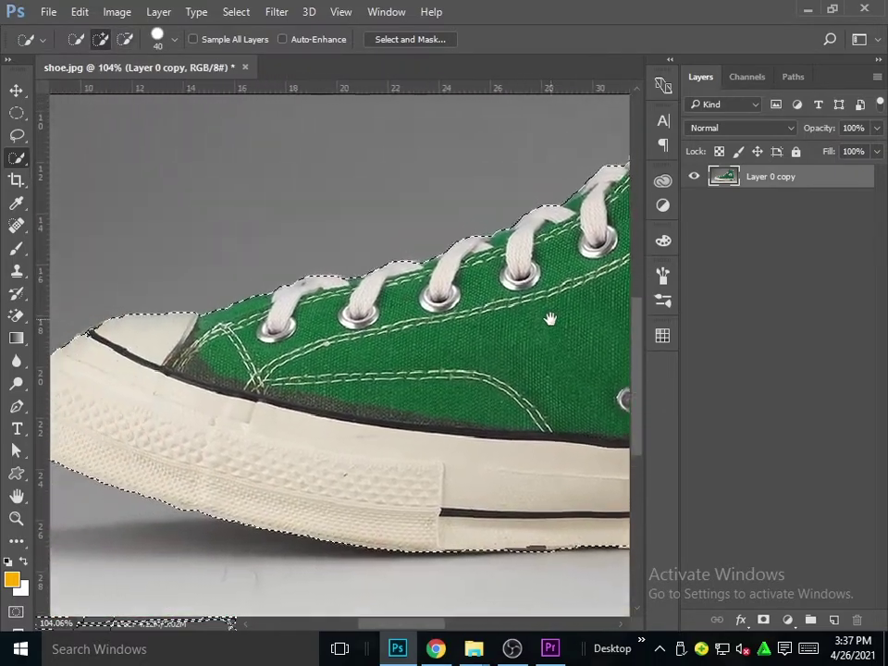
scroll(421, 336, "down", 1, "alt")
scroll(277, 344, "up", 2, "alt")
scroll(208, 352, "up", 5, "alt")
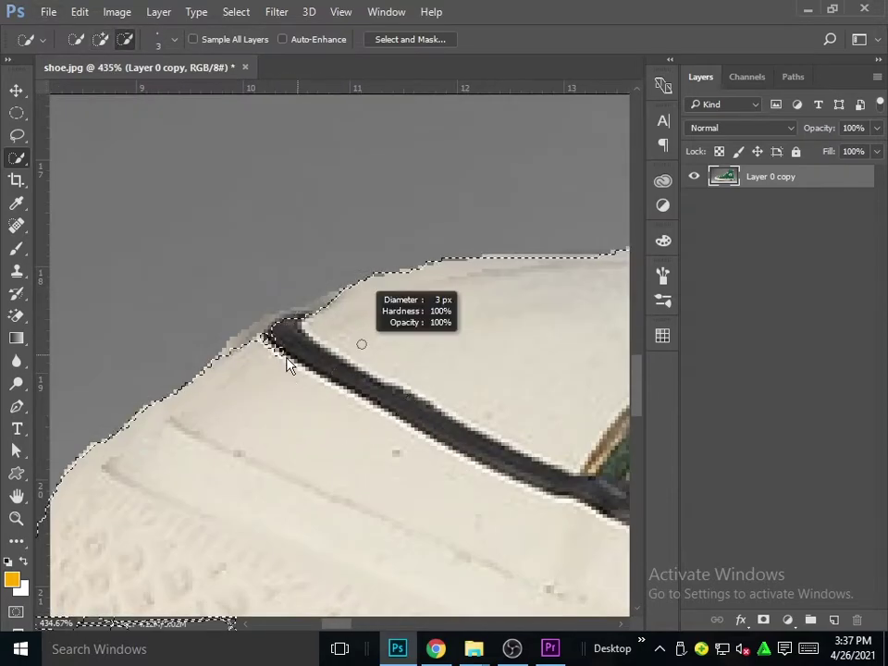
mouse_move(267, 435)
left_mouse_down()
mouse_move(377, 412)
mouse_move(70, 565)
left_mouse_up()
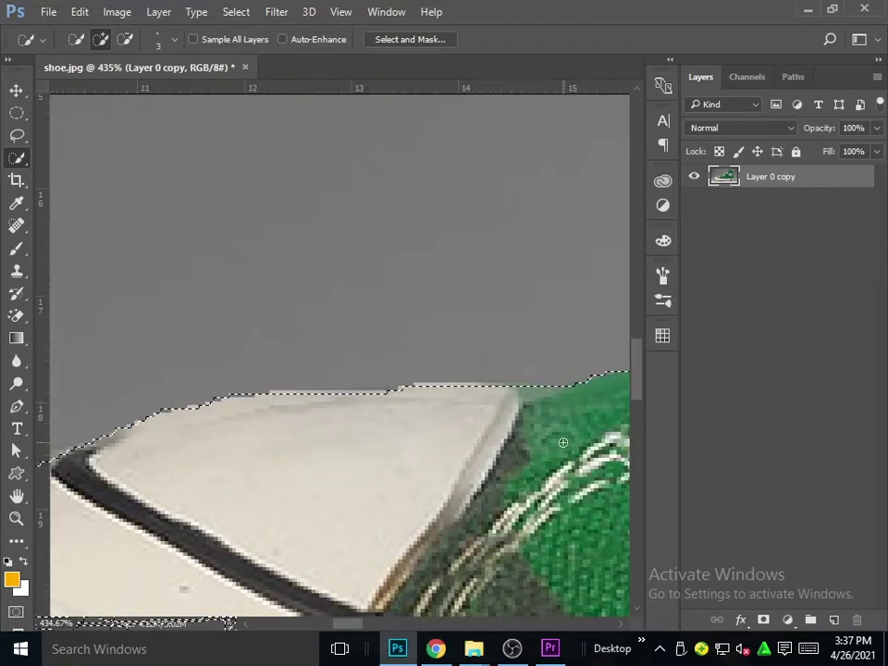
scroll(562, 442, "right", 4)
scroll(481, 425, "right", 3)
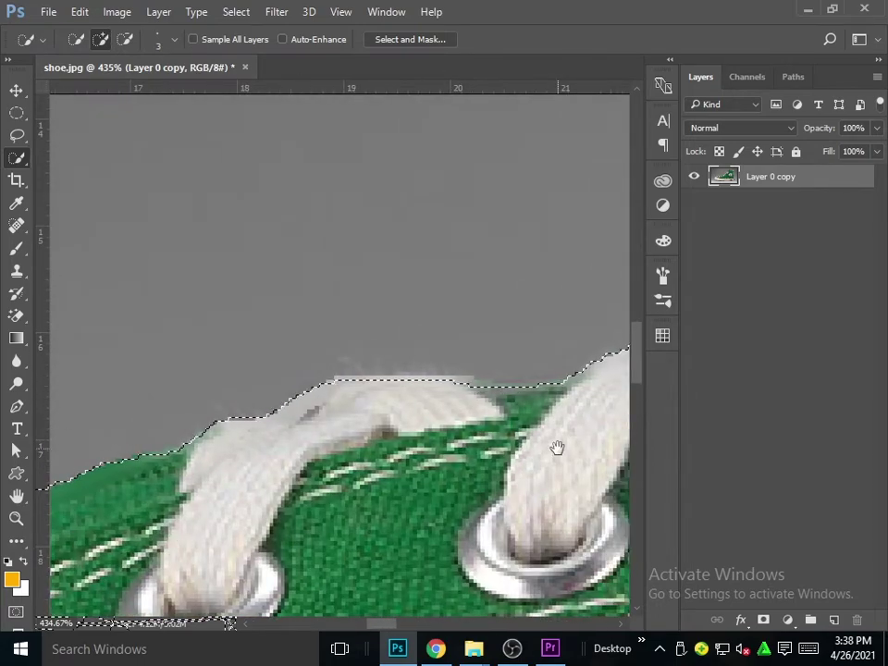
scroll(472, 453, "right", 3)
scroll(407, 467, "right", 2)
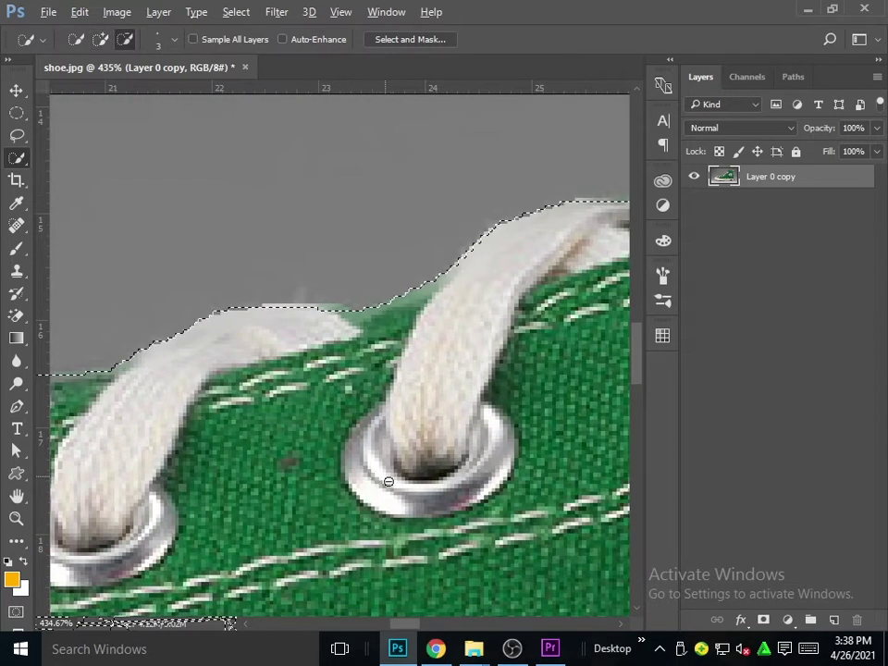
scroll(388, 481, "down", 3)
scroll(621, 555, "down", 4)
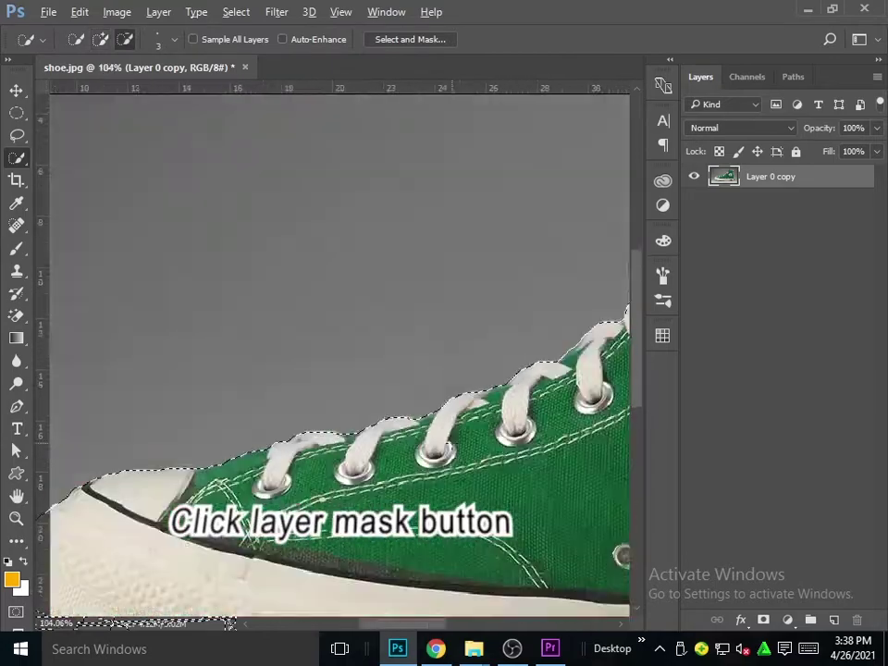
scroll(277, 361, "down", 5)
scroll(324, 355, "up", 1)
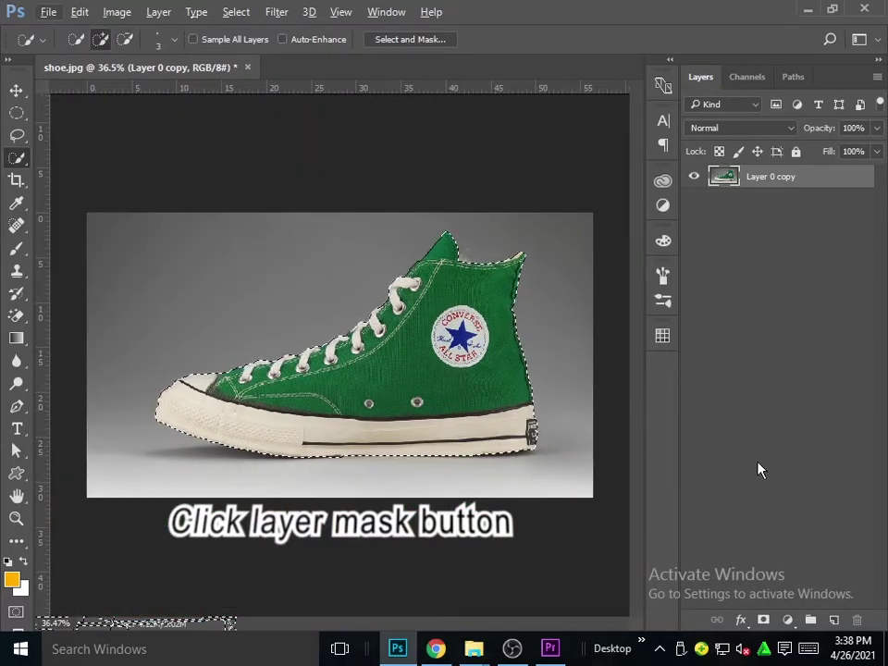
Add a layer mask from the shoe selection, then zoom around to inspect the masked heel edges.
left_click(764, 620)
scroll(418, 314, "up", 2)
scroll(419, 315, "up", 2)
mouse_move(348, 363)
left_mouse_down()
mouse_move(533, 474)
mouse_move(462, 500)
mouse_move(440, 341)
mouse_move(152, 553)
left_mouse_up()
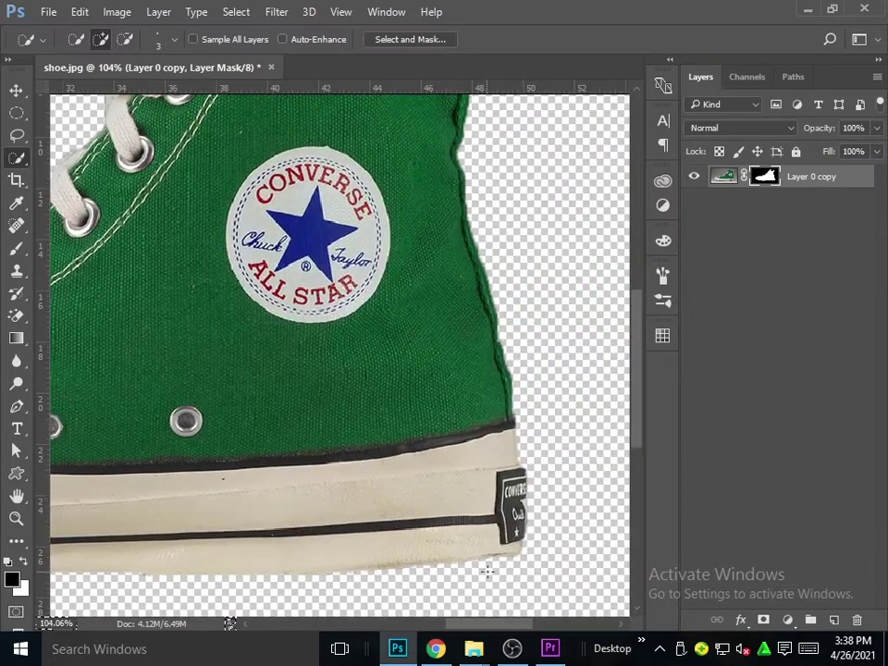
scroll(488, 572, "up", 4)
scroll(376, 416, "down", 3)
scroll(376, 416, "up", 5)
scroll(414, 527, "down", 3)
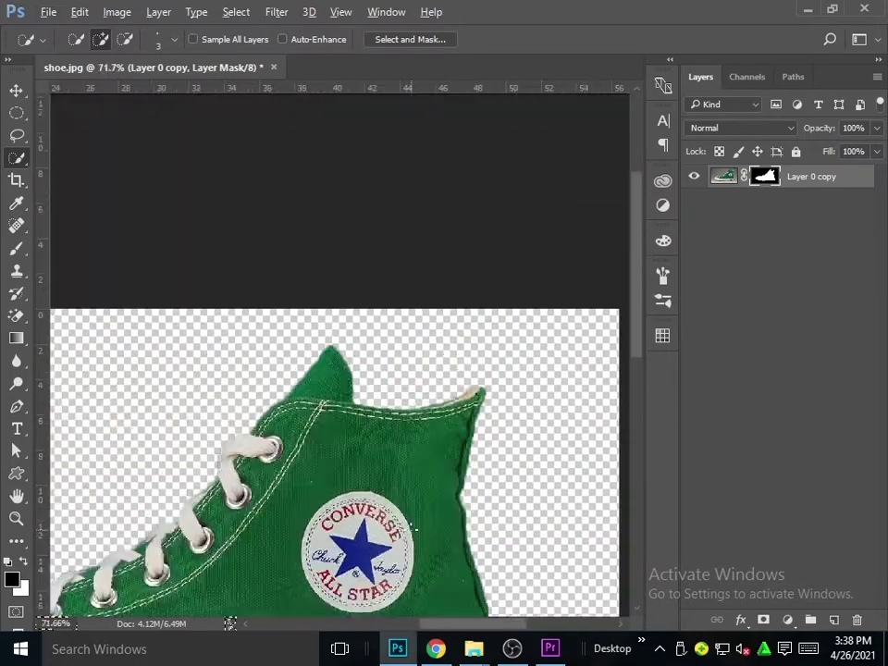
scroll(413, 528, "down", 3)
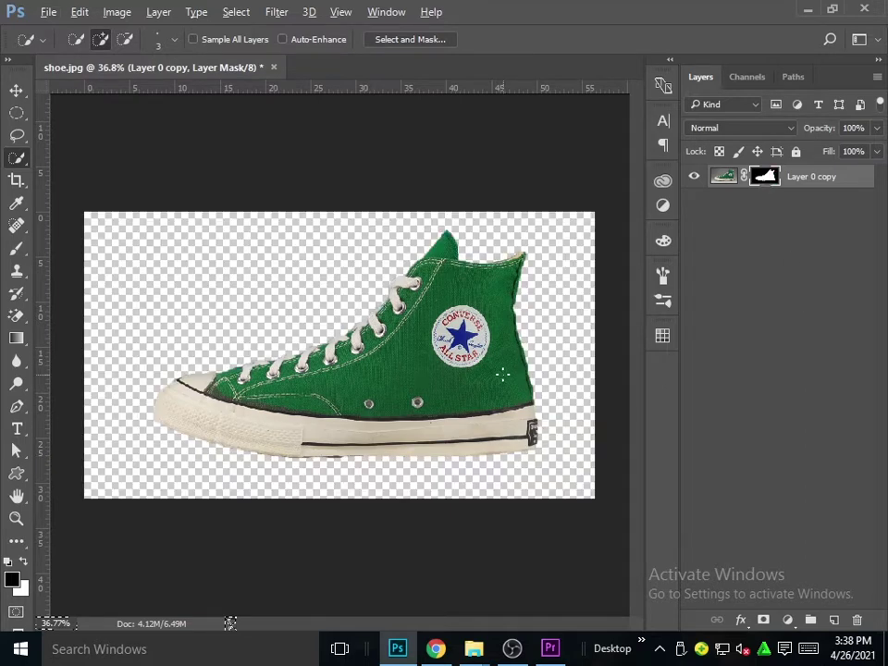
scroll(503, 374, "down", 1)
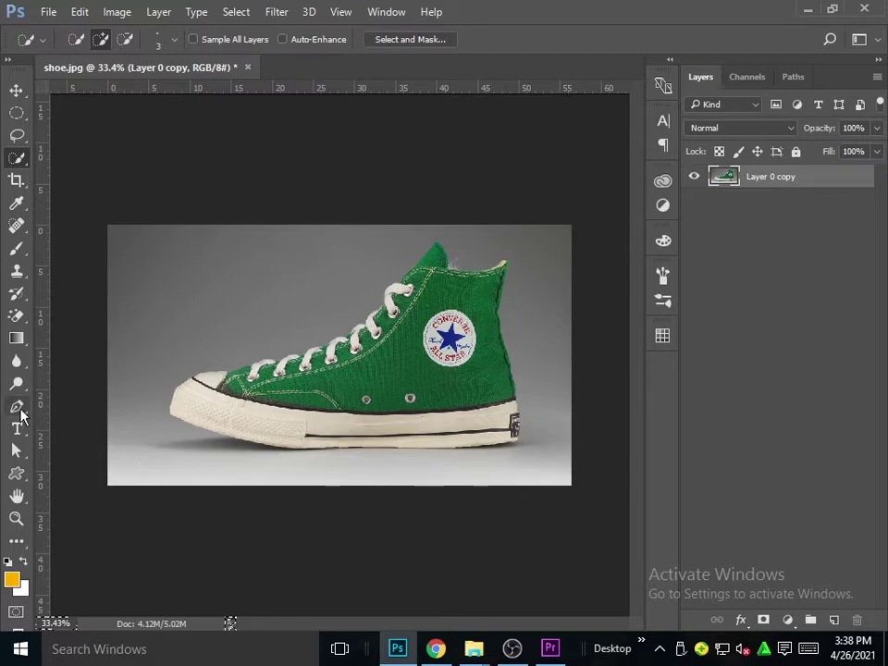
Choose the standard Pen Tool from the pen tool group's flyout.
left_click(17, 407)
right_click(17, 407)
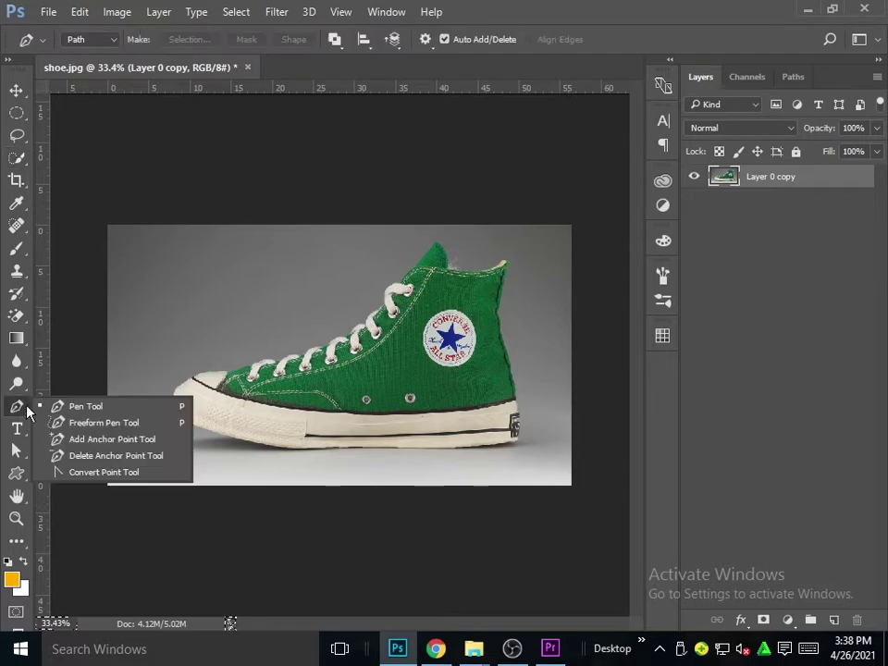
left_click(105, 407)
Zoom in on the toe and place the first anchor on its left edge.
scroll(168, 427, "up", 2)
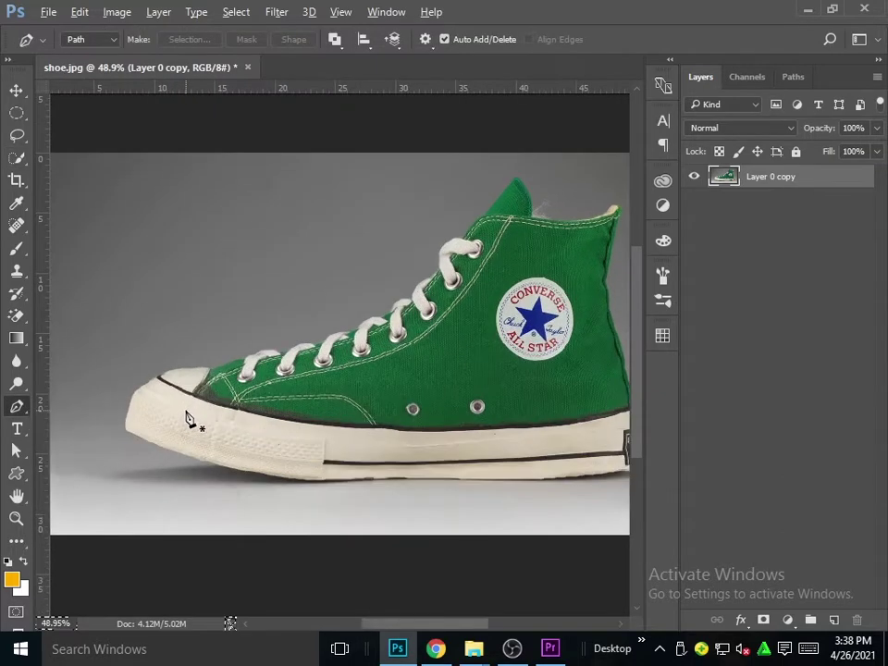
scroll(167, 427, "up", 2)
scroll(165, 427, "up", 1)
scroll(161, 428, "up", 1)
scroll(159, 428, "up", 1)
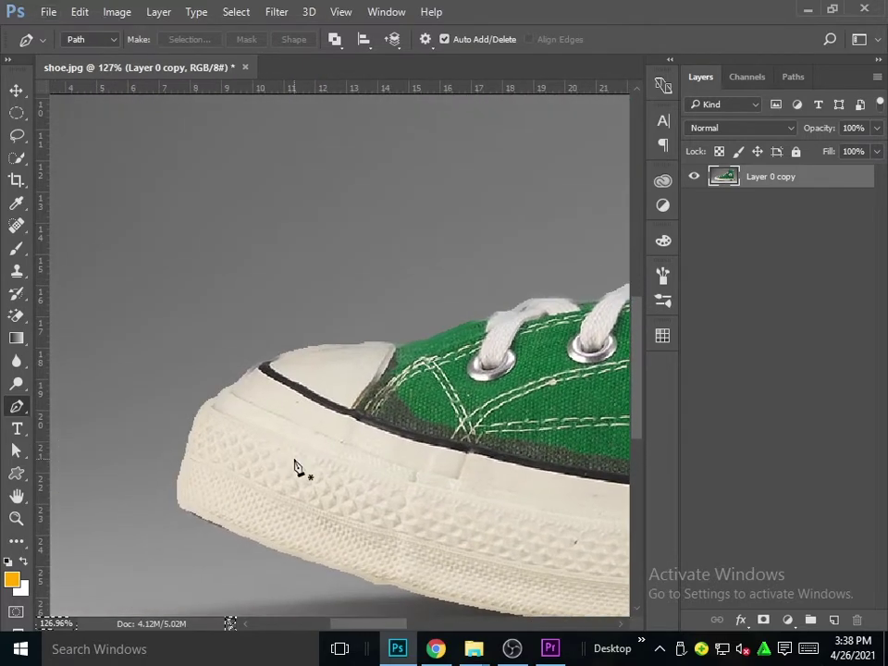
scroll(217, 491, "up", 1)
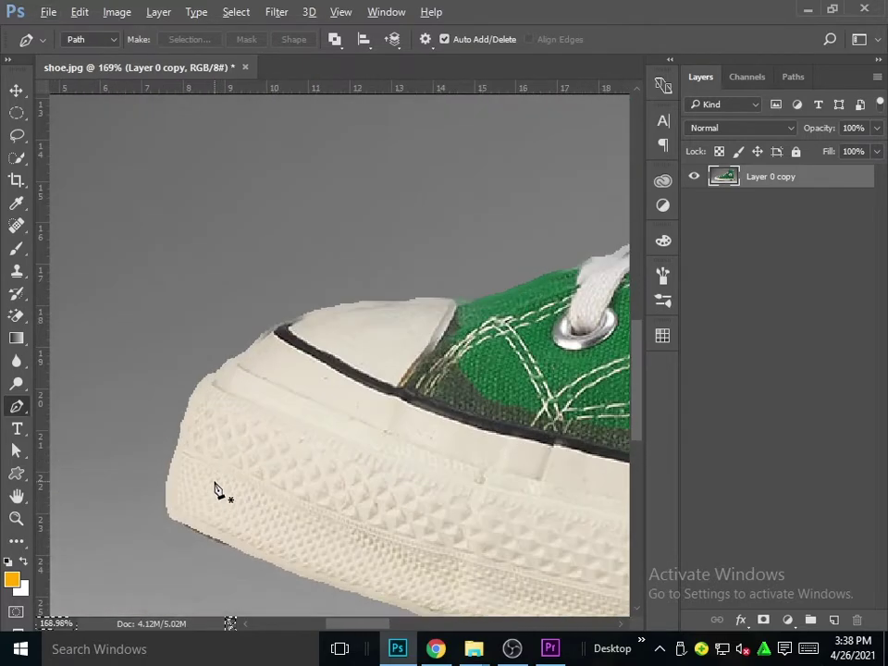
left_click(170, 516)
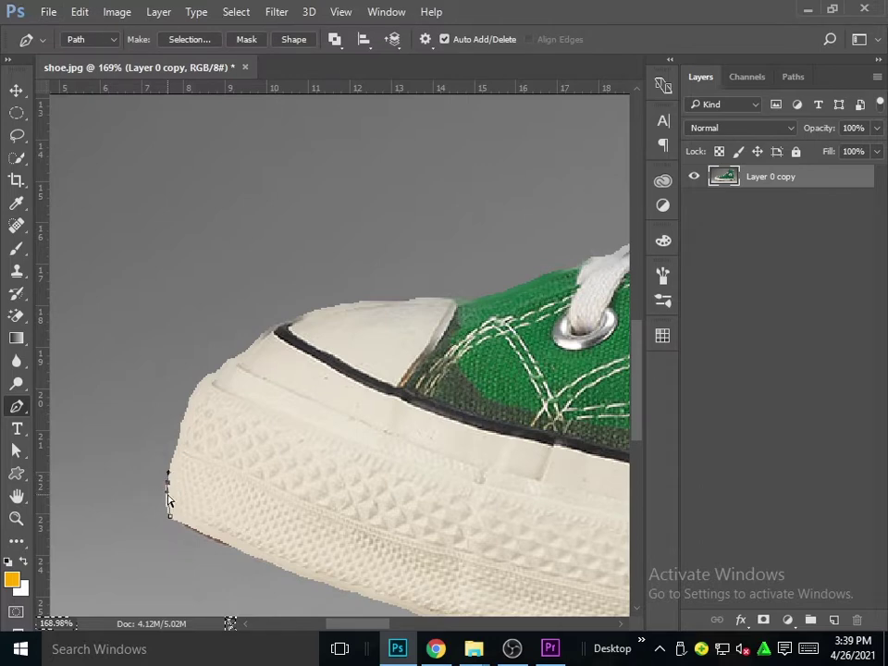
Place curved anchors up the toe edge, past the stripe corner, over the toe cap to the canvas.
scroll(189, 476, "up", 2)
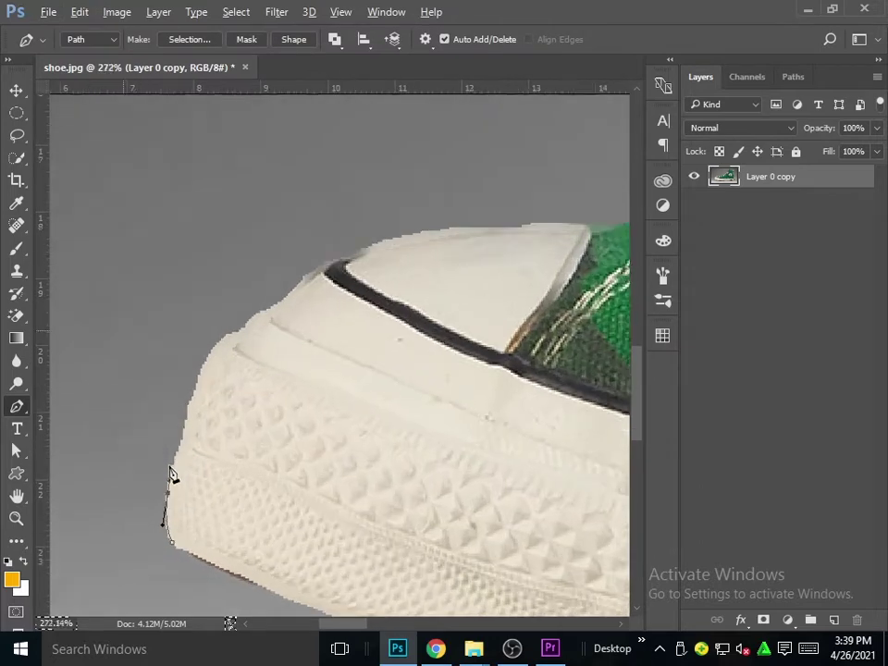
scroll(193, 486, "up", 2)
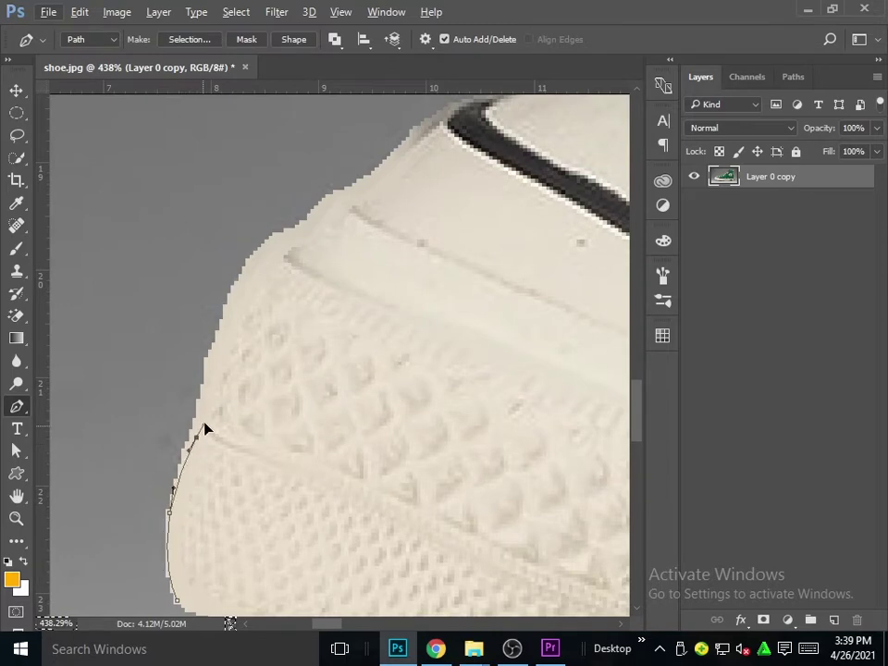
left_click_drag(206, 430, 204, 421)
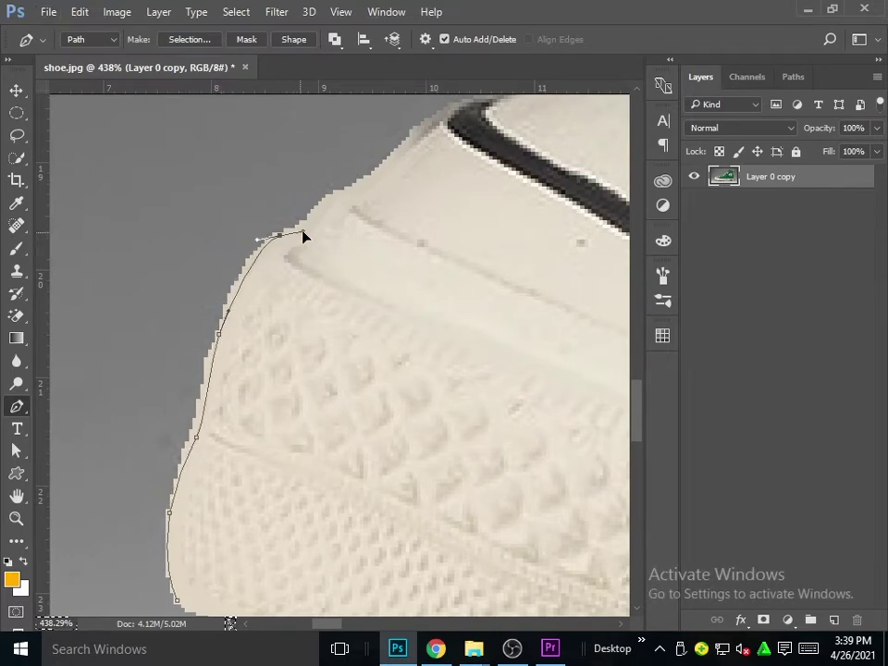
left_click_drag(373, 246, 257, 361)
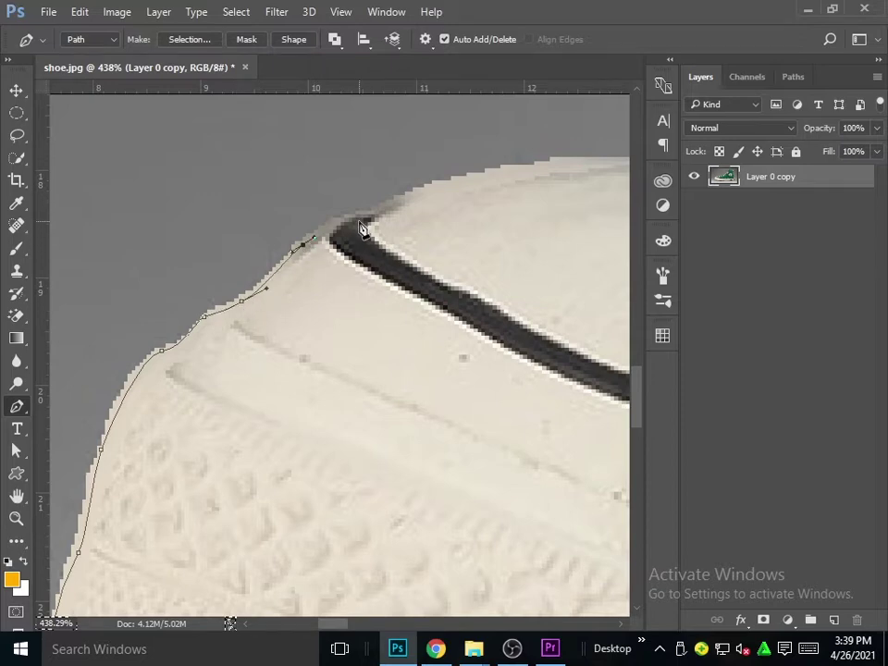
left_click_drag(338, 220, 389, 214)
left_click_drag(508, 223, 304, 423)
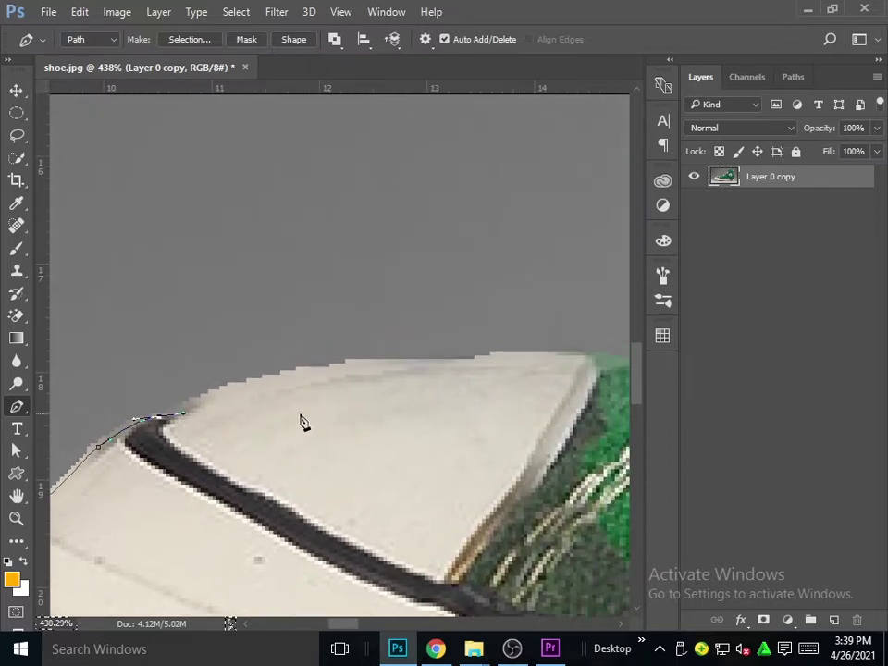
left_click_drag(376, 363, 466, 376)
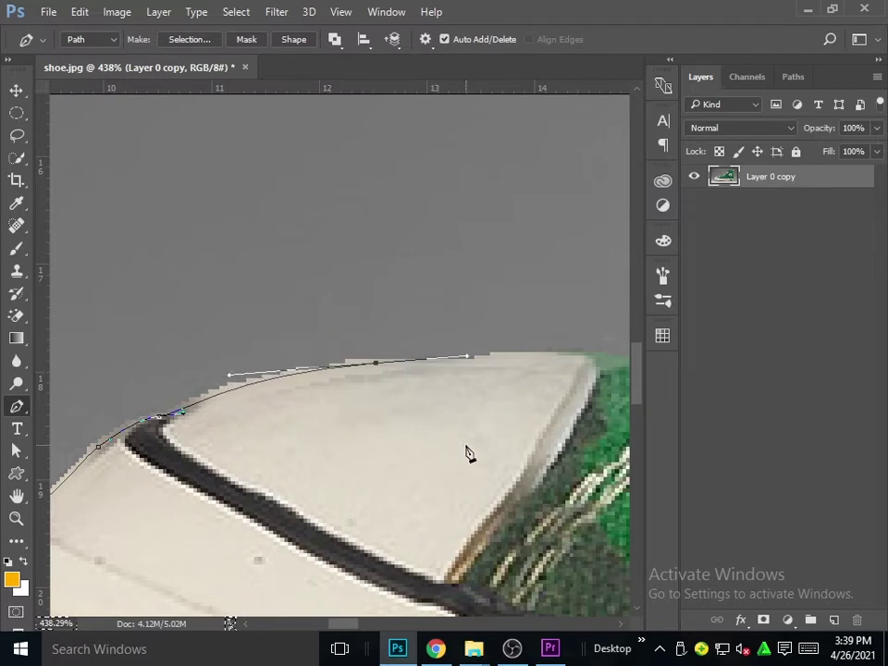
left_click_drag(468, 452, 298, 475)
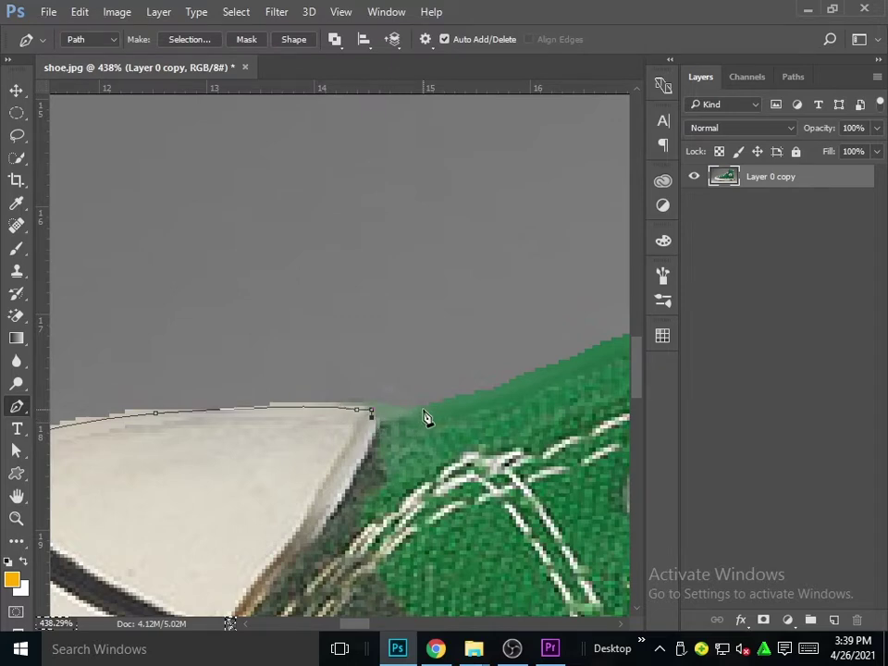
left_click_drag(420, 409, 452, 403)
Add anchors along the green upper's edge, curving up to where the first lace crosses.
left_click_drag(506, 433, 261, 478)
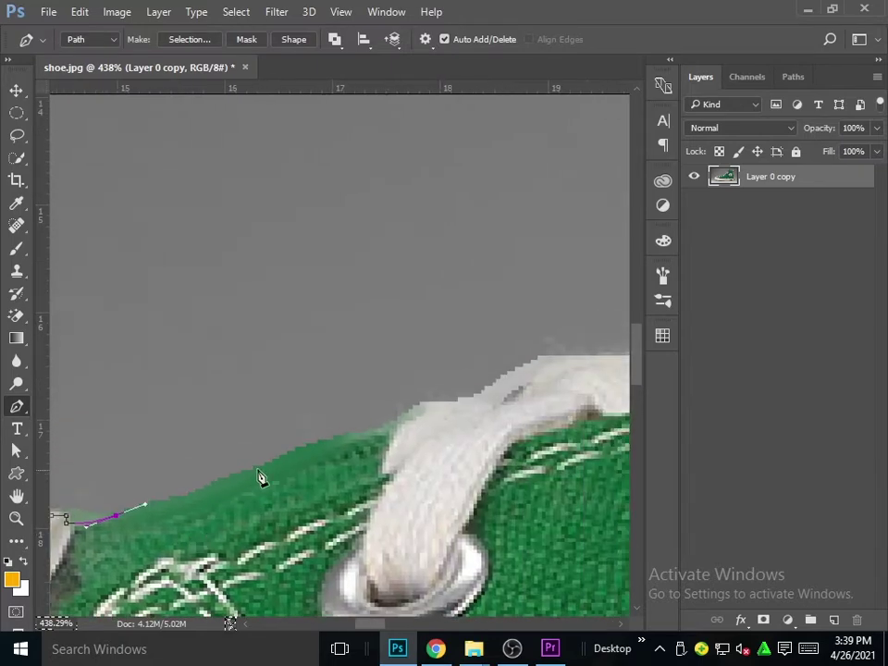
left_click_drag(328, 451, 364, 443)
left_click(329, 451, "alt")
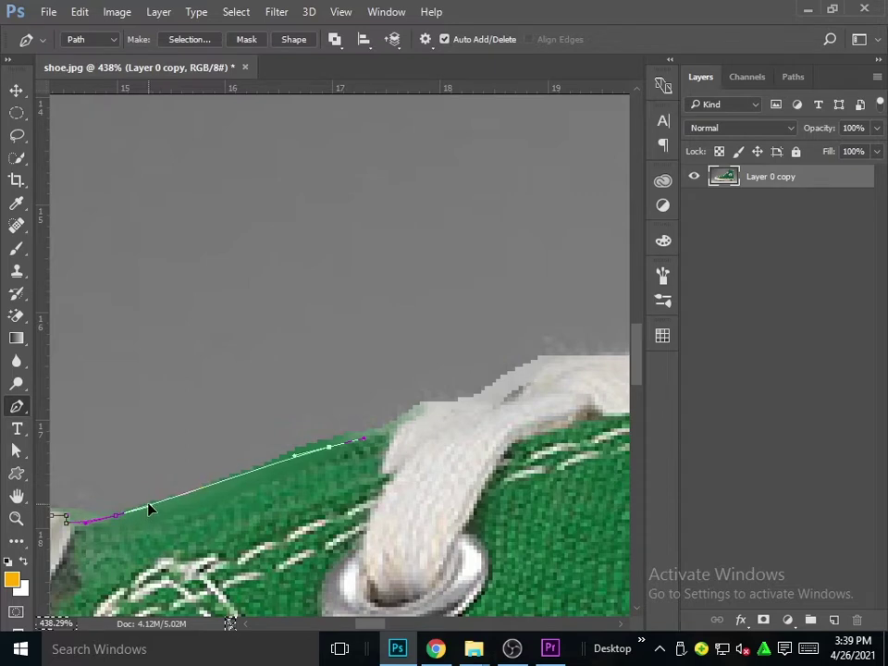
left_click_drag(340, 503, 214, 531)
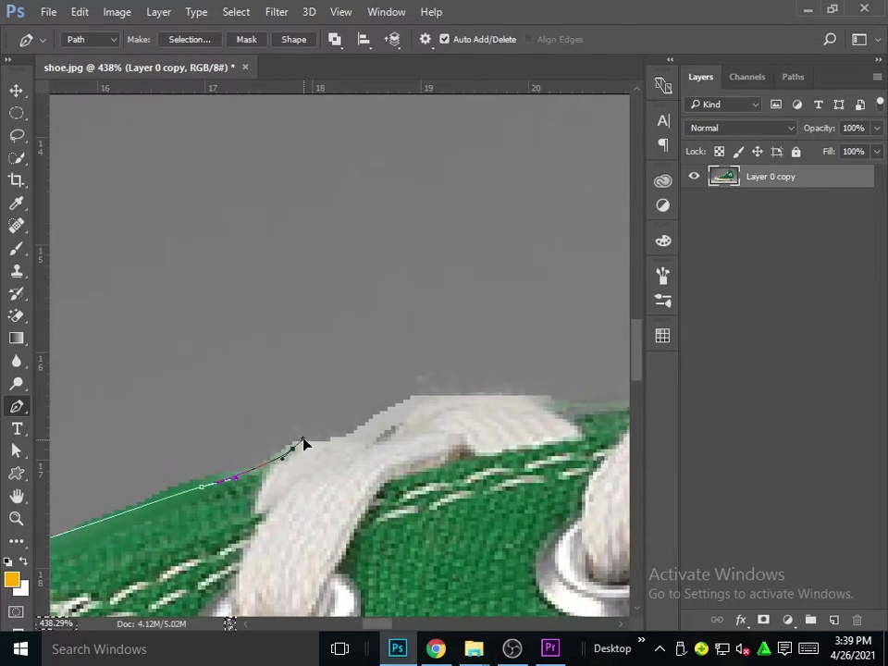
left_click_drag(304, 442, 262, 481)
Continue curved anchors along the lace edge, ending at the dip between laces.
left_click_drag(326, 461, 263, 497)
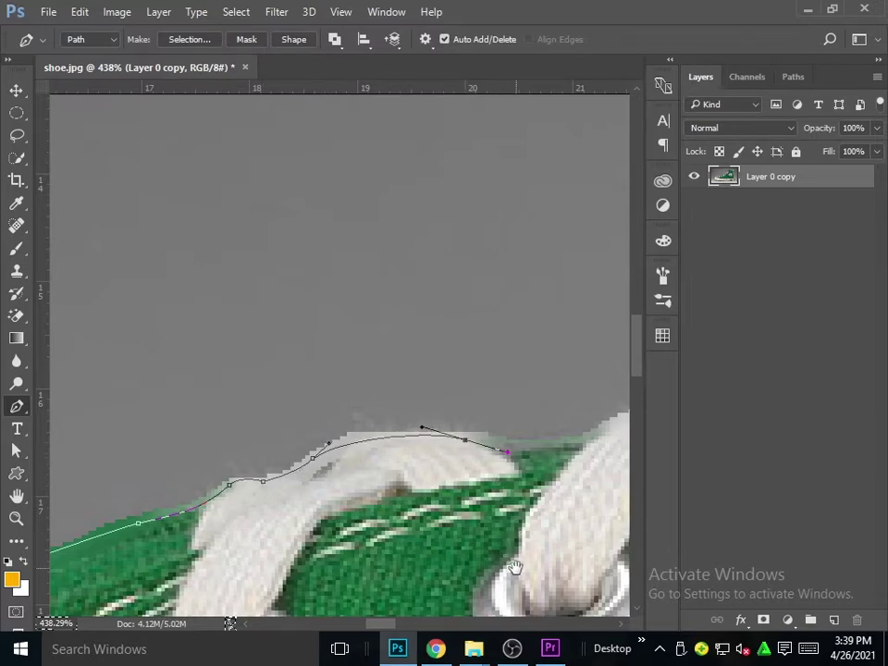
left_click_drag(514, 566, 389, 631)
left_click_drag(454, 500, 516, 474)
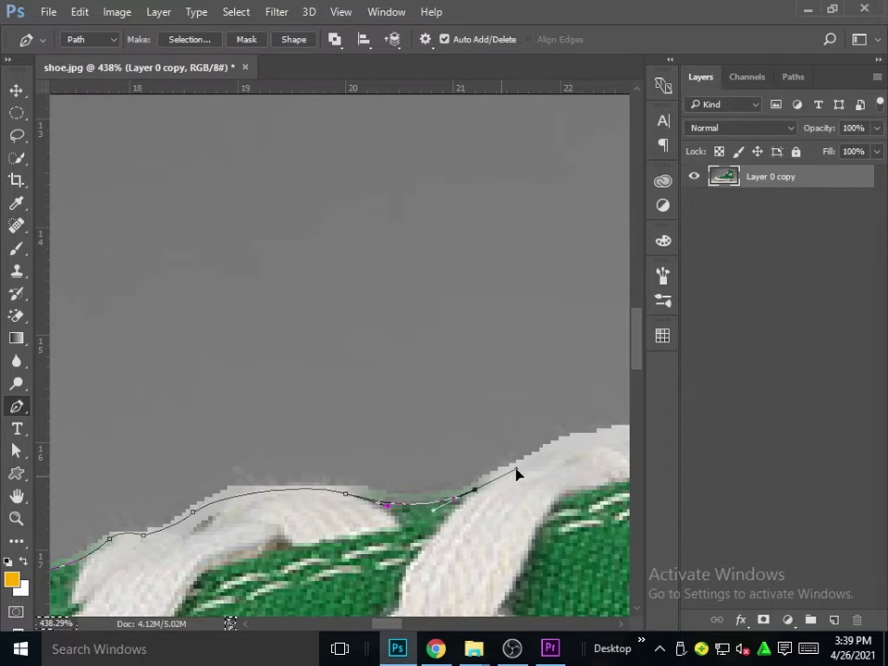
left_click_drag(507, 521, 428, 551)
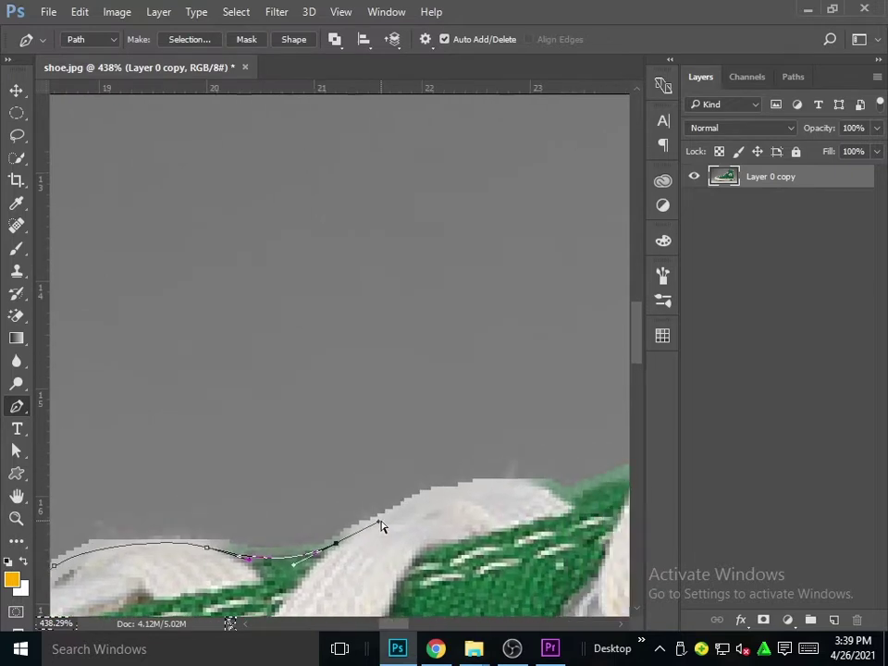
left_click_drag(383, 526, 356, 534)
mouse_move(518, 485)
left_mouse_down()
mouse_move(615, 495)
mouse_move(476, 540)
mouse_move(396, 518)
left_mouse_up()
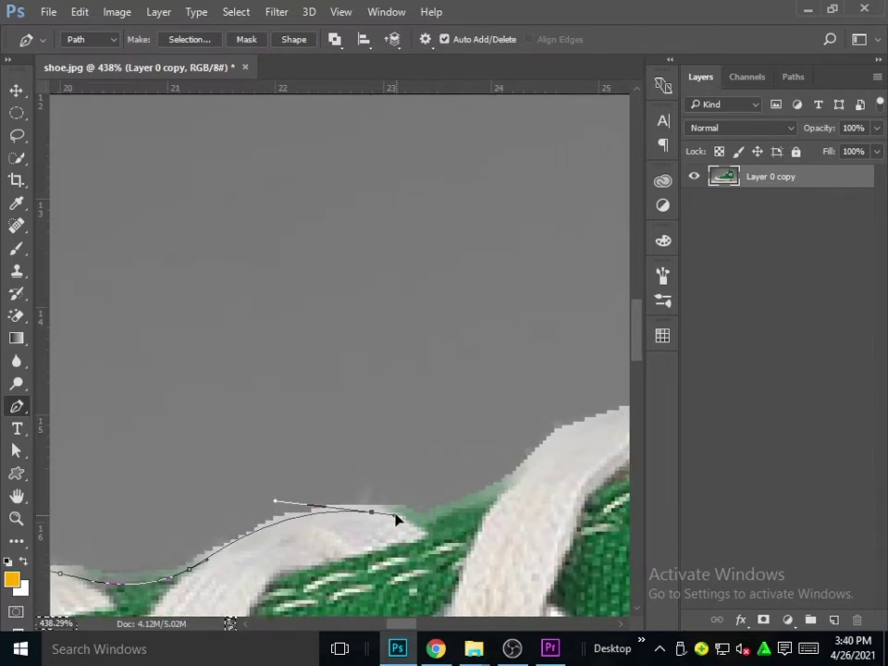
left_click(422, 522)
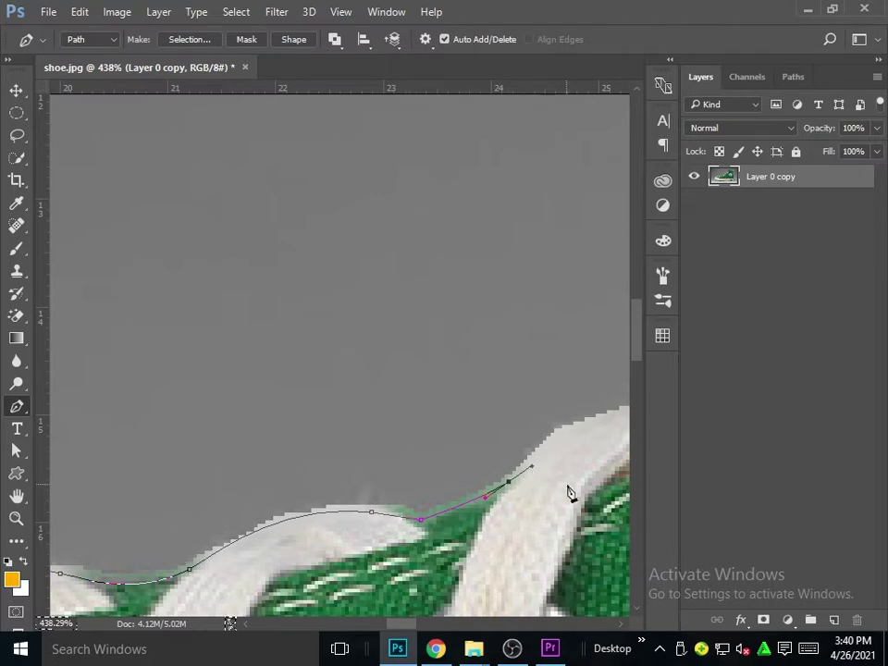
Add curved anchors over the next lace tops, reshaping handles to hug each loop.
left_click_drag(570, 493, 427, 588)
mouse_move(514, 503)
left_mouse_down()
mouse_move(594, 504)
mouse_move(390, 476)
left_mouse_up()
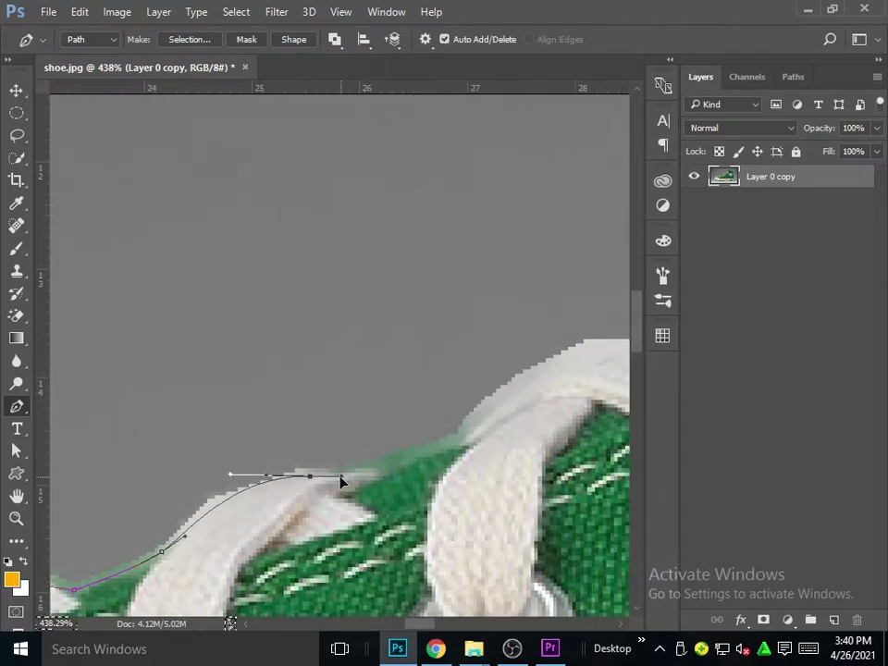
left_click_drag(458, 438, 489, 426)
left_click_drag(509, 476, 337, 566)
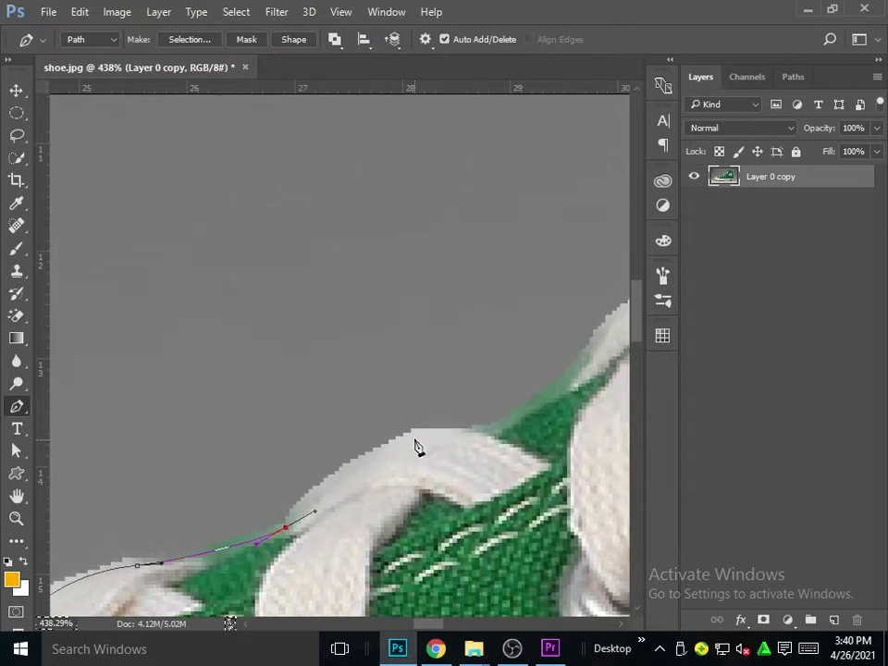
left_click_drag(419, 436, 494, 427)
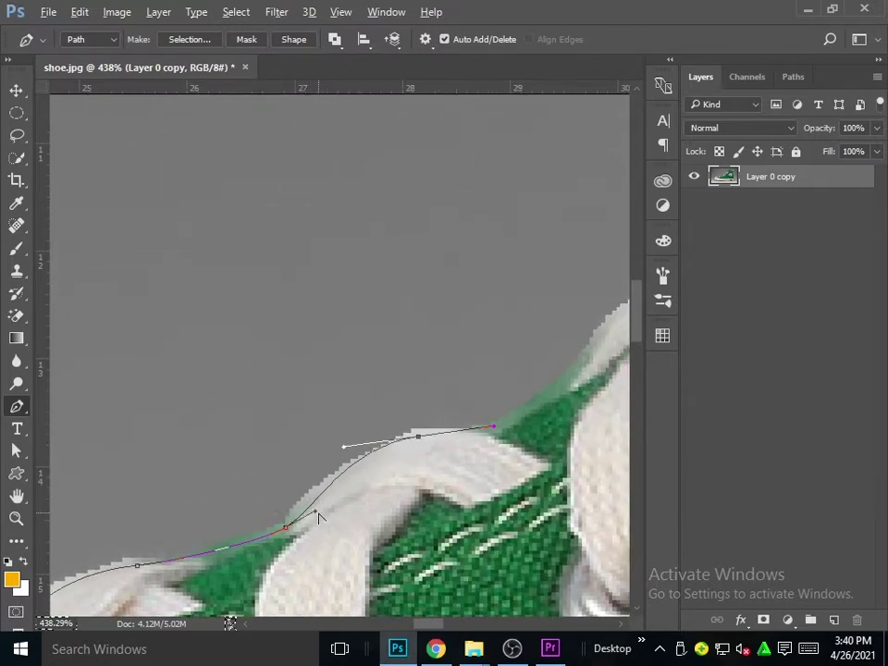
left_click_drag(318, 516, 302, 507)
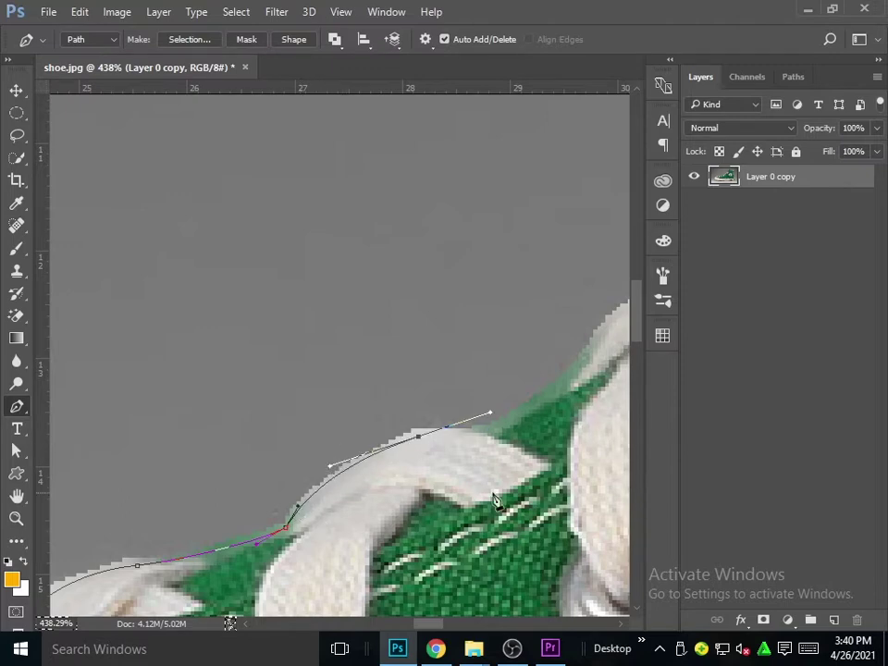
left_click_drag(439, 460, 248, 504)
mouse_move(299, 457)
left_mouse_down()
mouse_move(259, 474)
mouse_move(304, 477)
left_mouse_up()
Extend the path with a corner anchor up the lace edge toward the first eyelet.
left_click_drag(391, 405, 423, 370)
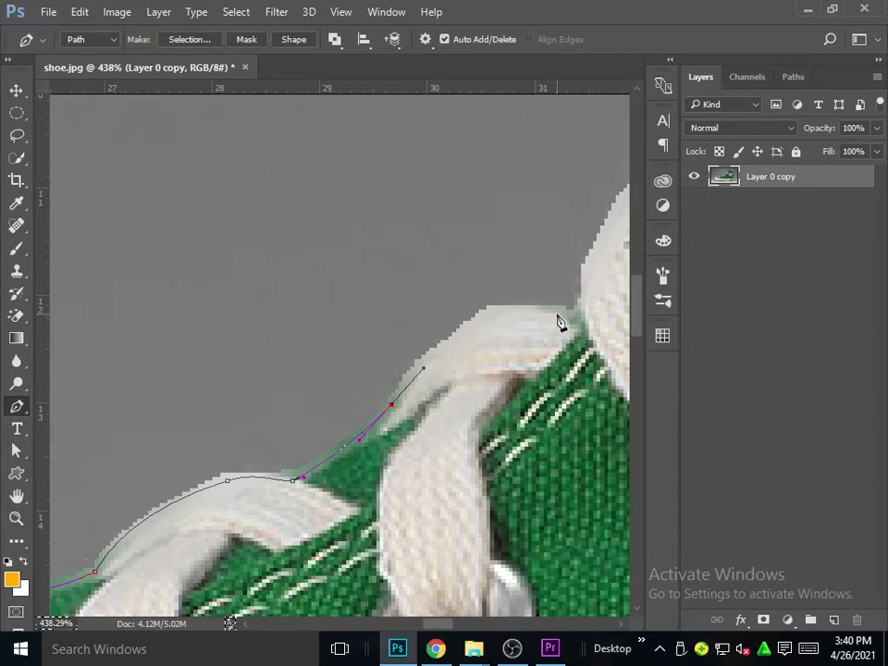
left_click_drag(559, 316, 644, 337)
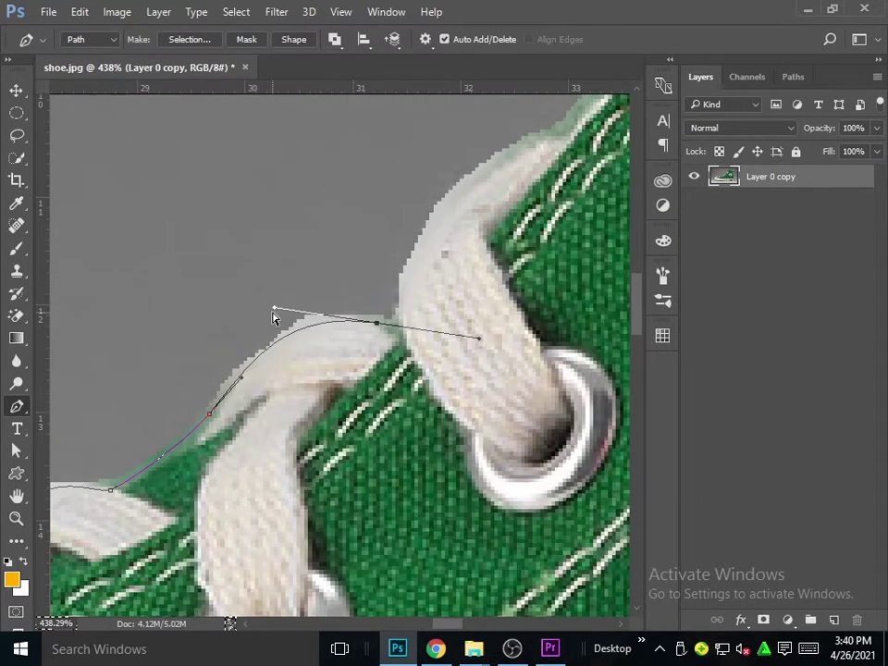
left_click_drag(273, 311, 258, 323)
mouse_move(478, 331)
left_mouse_down()
mouse_move(398, 337)
mouse_move(401, 326)
left_mouse_up()
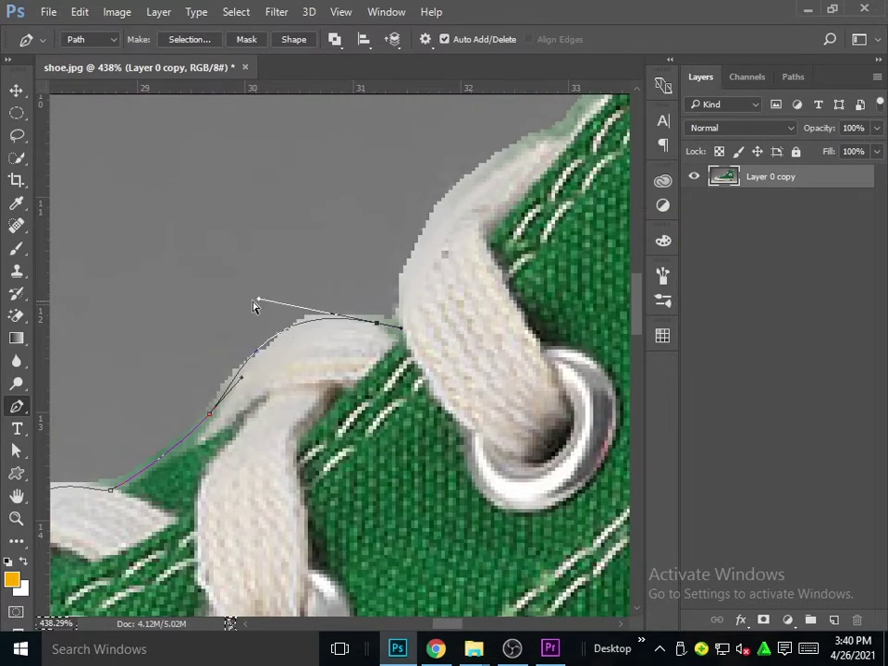
left_click(378, 323, "alt")
left_click_drag(402, 296, 406, 258)
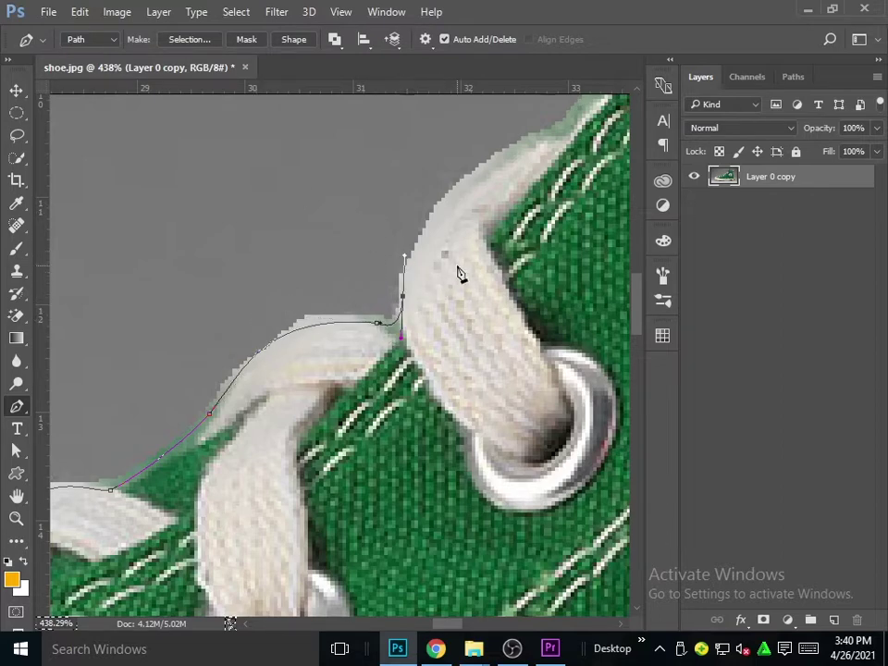
left_click_drag(537, 137, 443, 176)
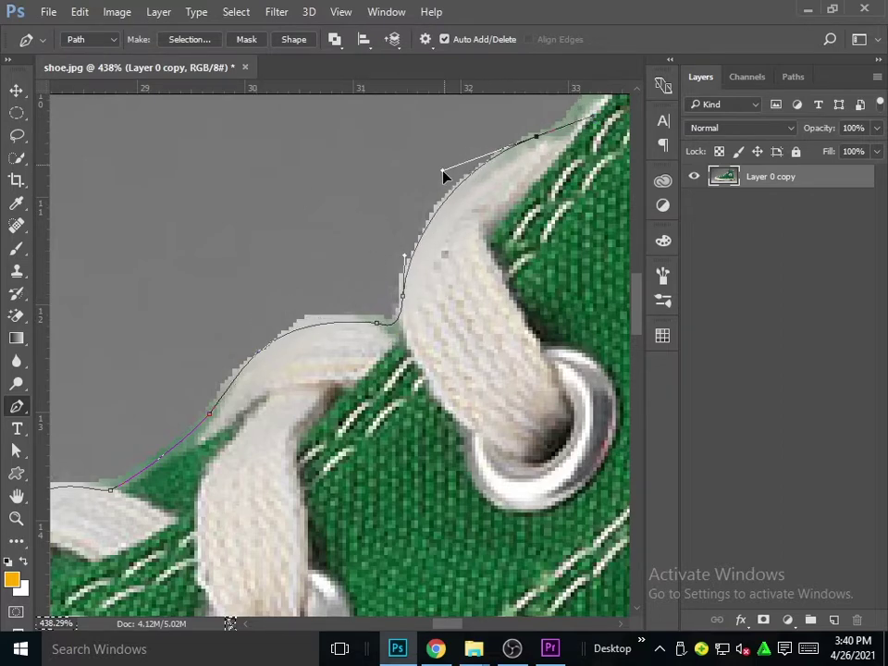
left_click_drag(535, 151, 199, 415)
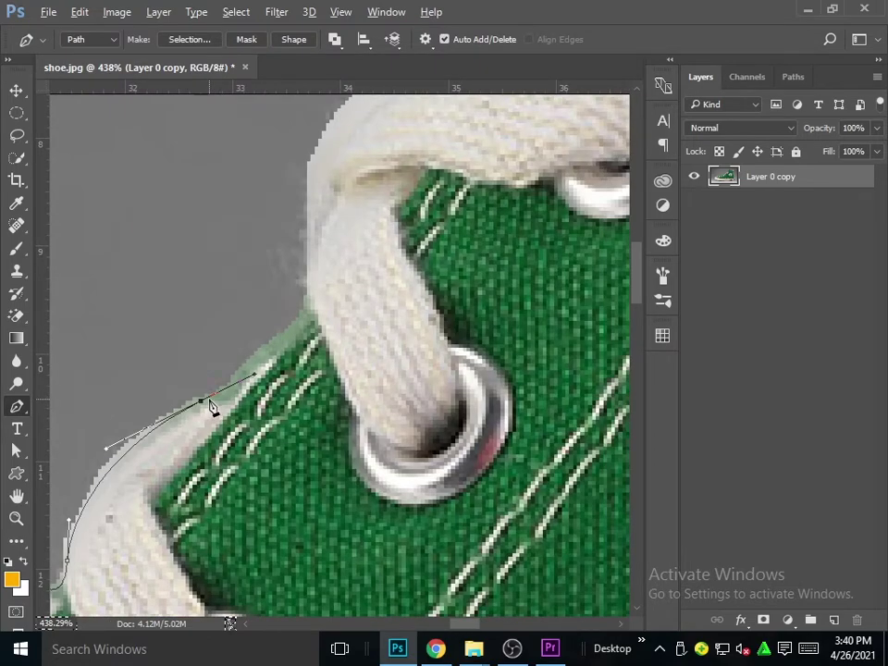
Trace the path up the last lace's edge and across its top with corner and smooth anchors.
left_click(202, 401, "alt")
left_click(265, 351)
left_click(311, 305)
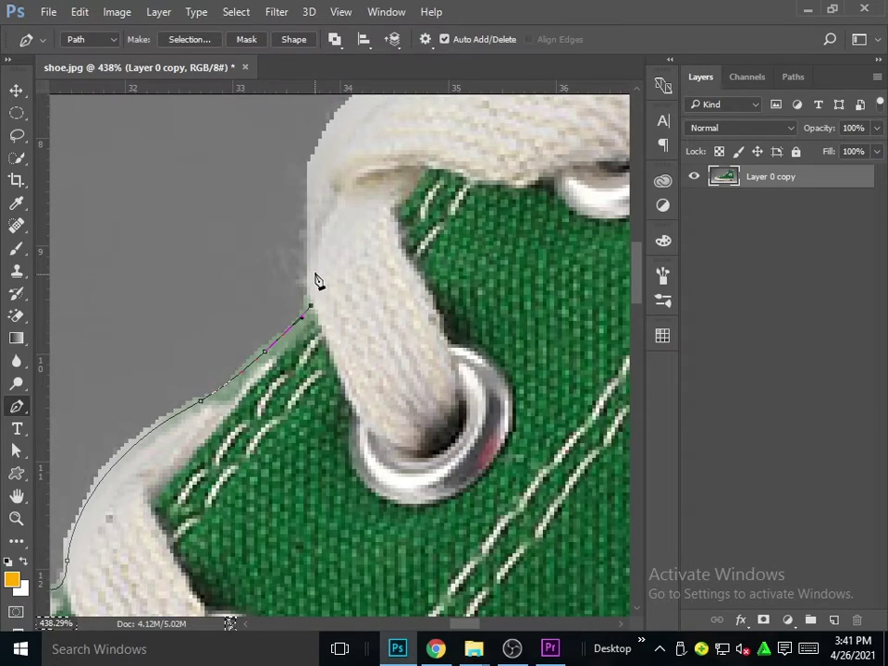
left_click(314, 250)
left_click(311, 171)
left_click_drag(320, 163, 300, 468)
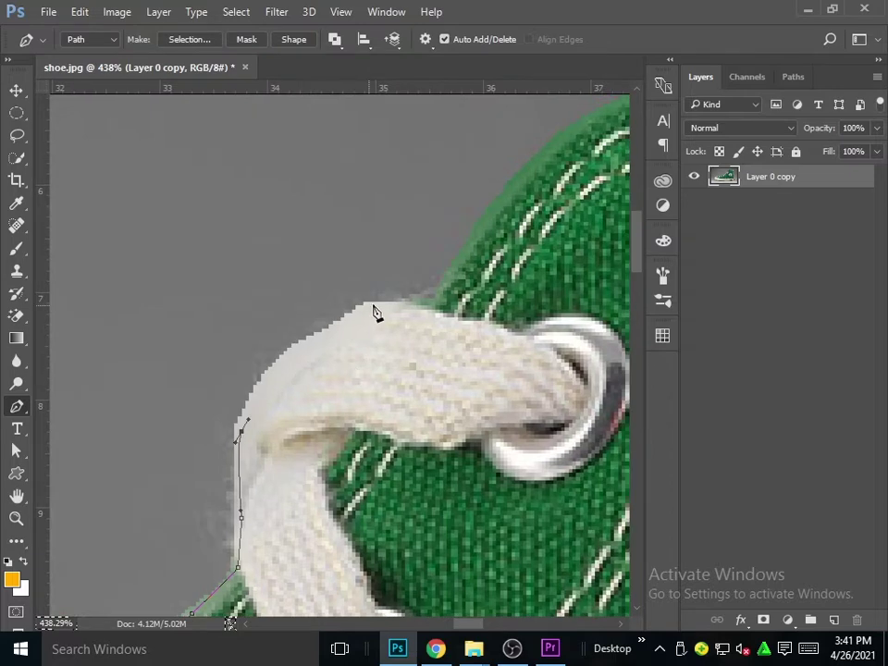
left_click_drag(367, 304, 421, 292)
left_click_drag(367, 305, 312, 344)
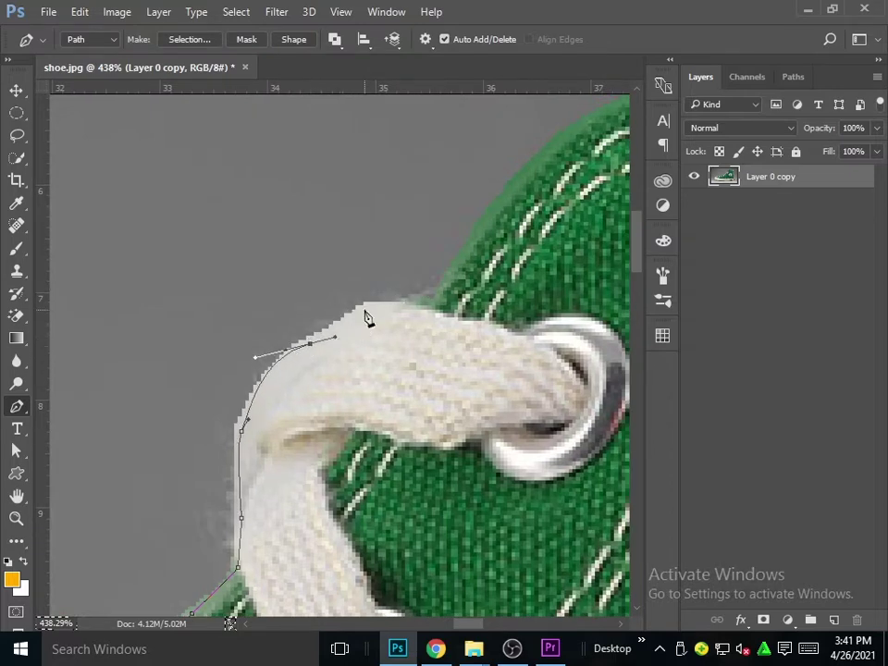
left_click_drag(376, 302, 388, 307)
Add smooth anchors where the lace meets the green upper and along the green edge.
left_click_drag(382, 224, 200, 426)
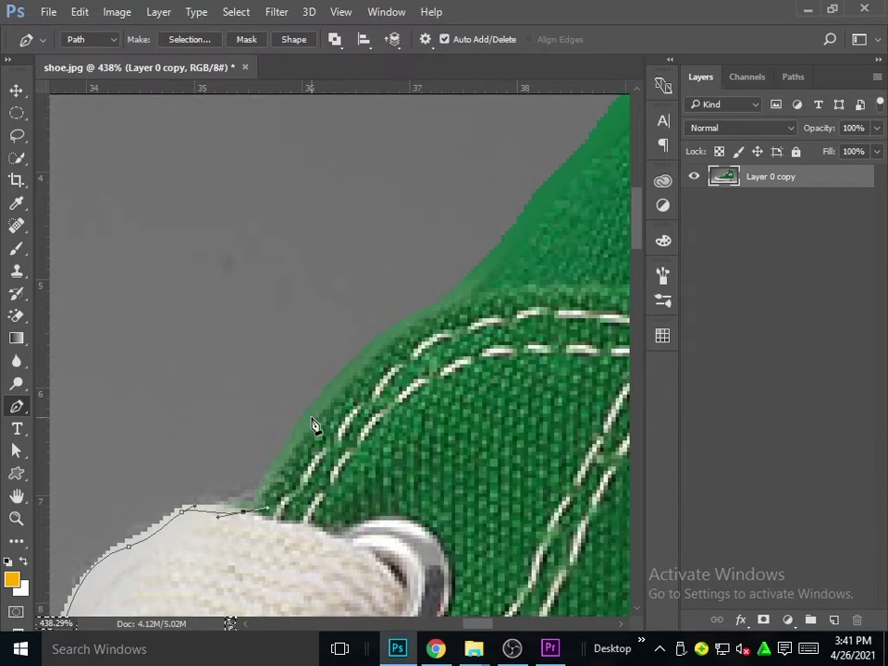
mouse_move(245, 512)
left_mouse_down()
mouse_move(268, 509)
mouse_move(260, 512)
left_mouse_up()
left_click_drag(312, 412, 340, 379)
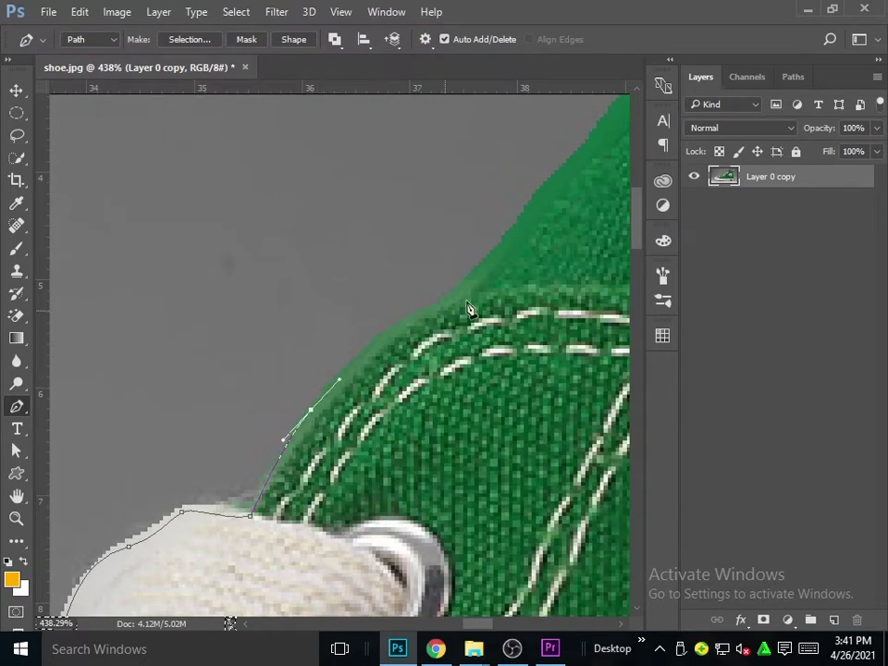
mouse_move(444, 311)
left_mouse_down()
mouse_move(485, 309)
mouse_move(485, 319)
mouse_move(361, 561)
left_mouse_up()
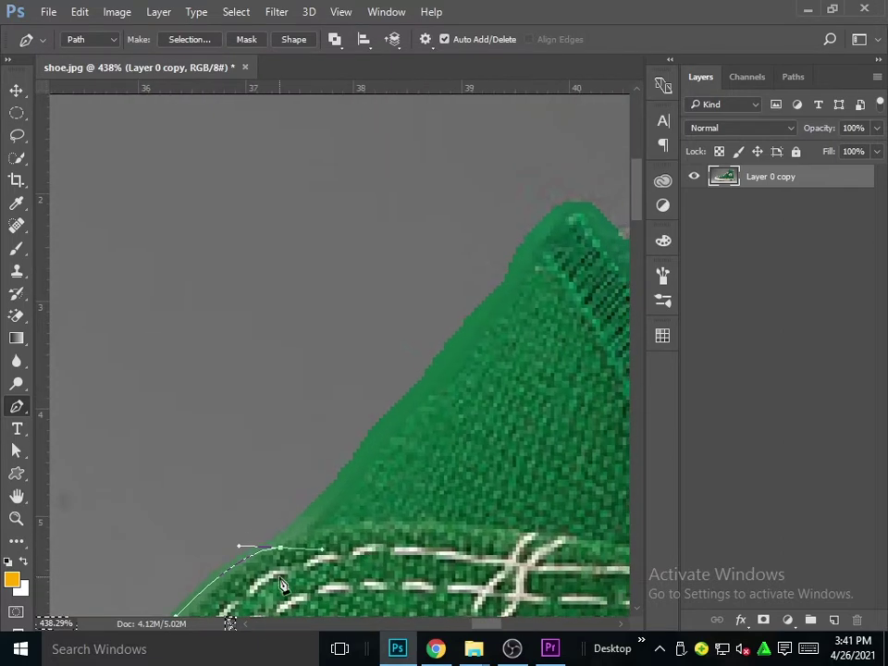
left_click_drag(402, 399, 453, 346)
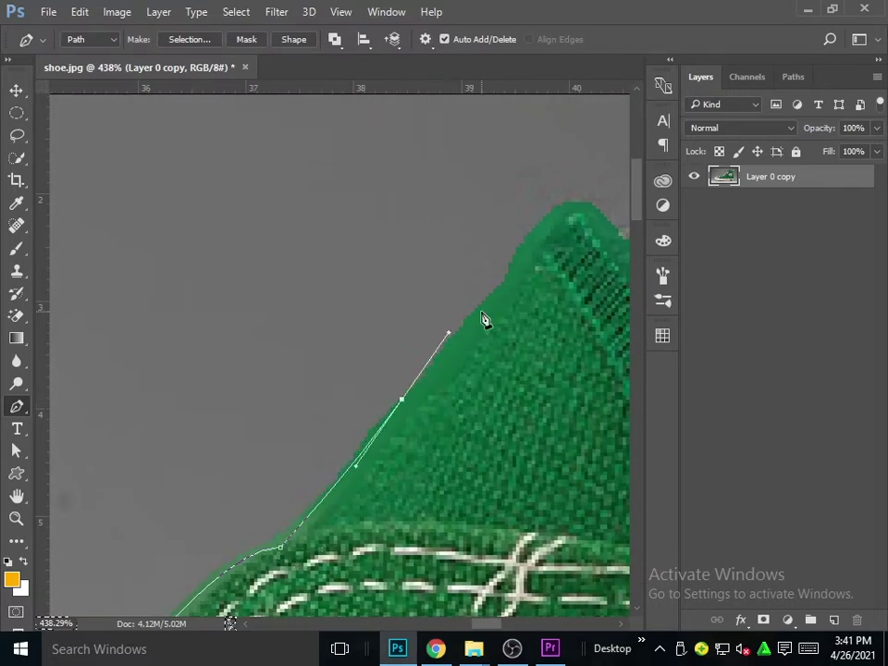
Extend the path up the green edge to the shoe's pointed tip and round it.
left_click(476, 315)
left_click(509, 279)
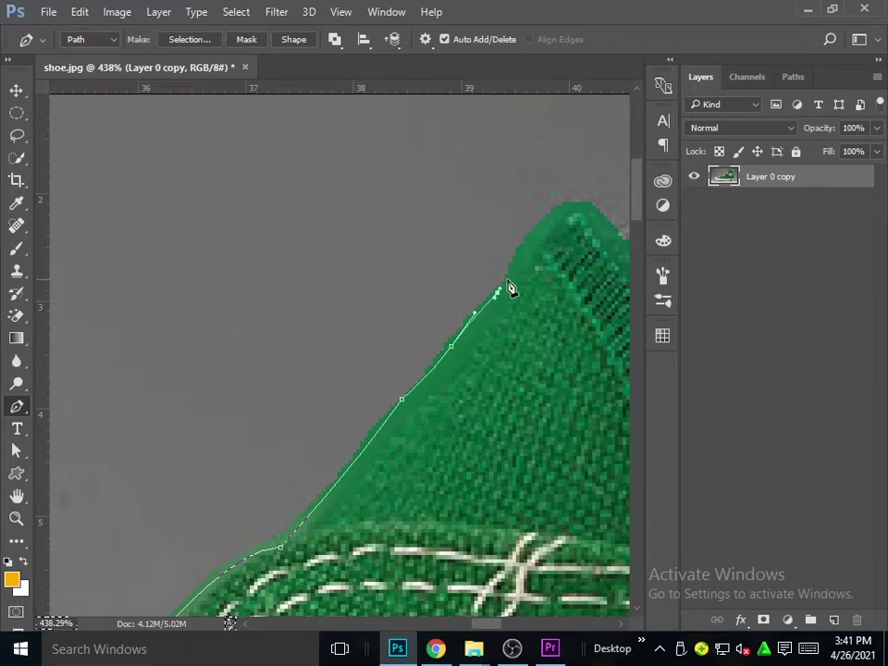
left_click(547, 216)
left_click(562, 208)
left_click_drag(563, 210, 245, 592)
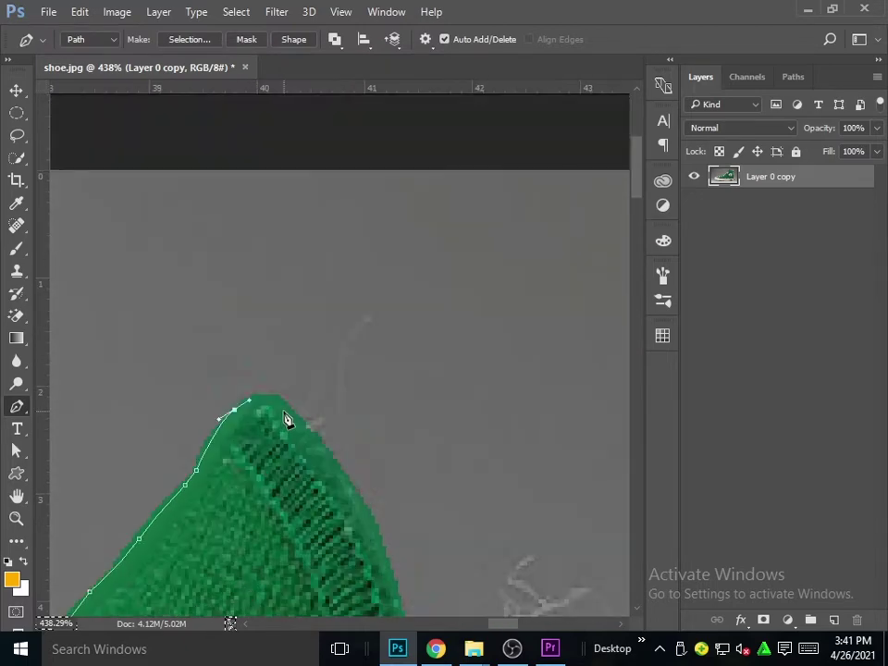
left_click_drag(284, 410, 301, 437)
Zoom out to 272% and anchor the path below the tip and along the collar seam.
scroll(372, 504, "down", 2)
left_click_drag(438, 535, 334, 361)
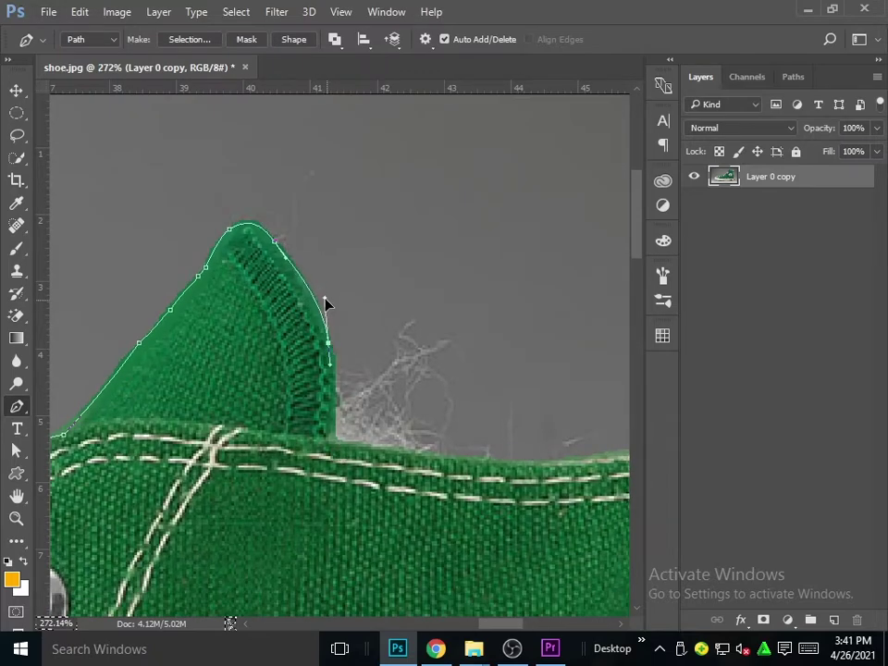
left_click(328, 436)
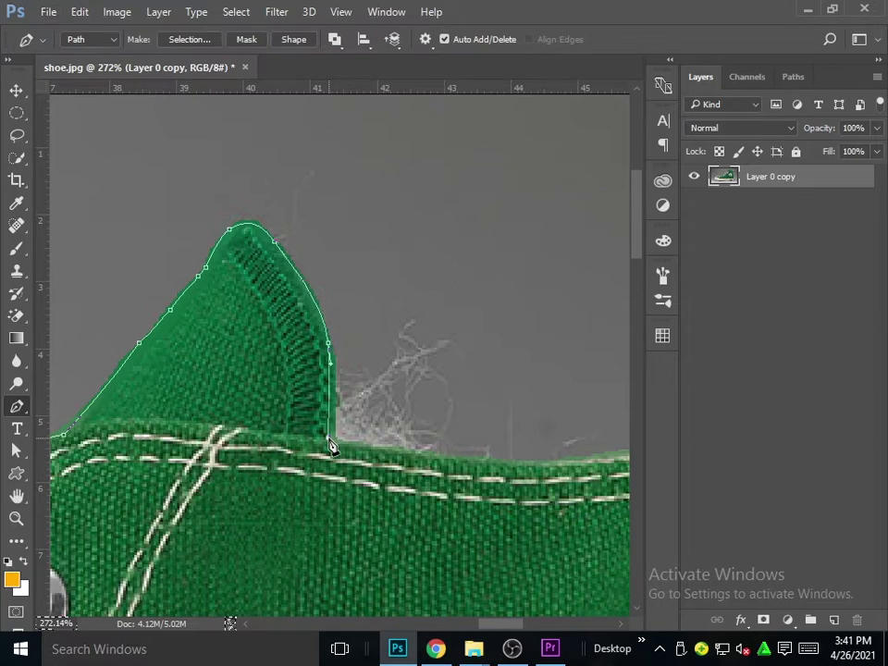
left_click(519, 458)
left_click_drag(329, 443, 327, 448)
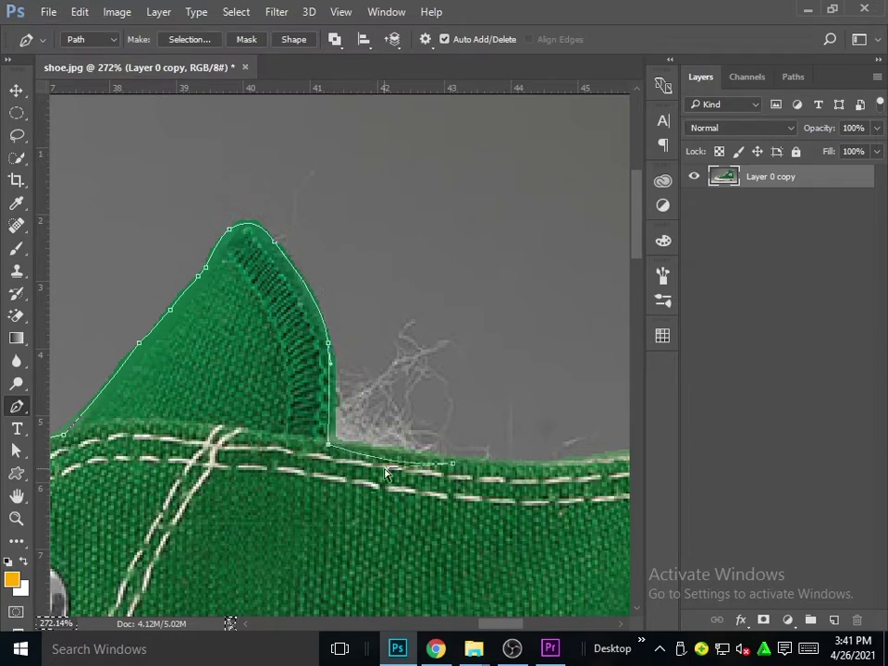
Continue the path along the collar edge, around the padding, and down the shoe's right edge.
scroll(396, 462, "right", 5)
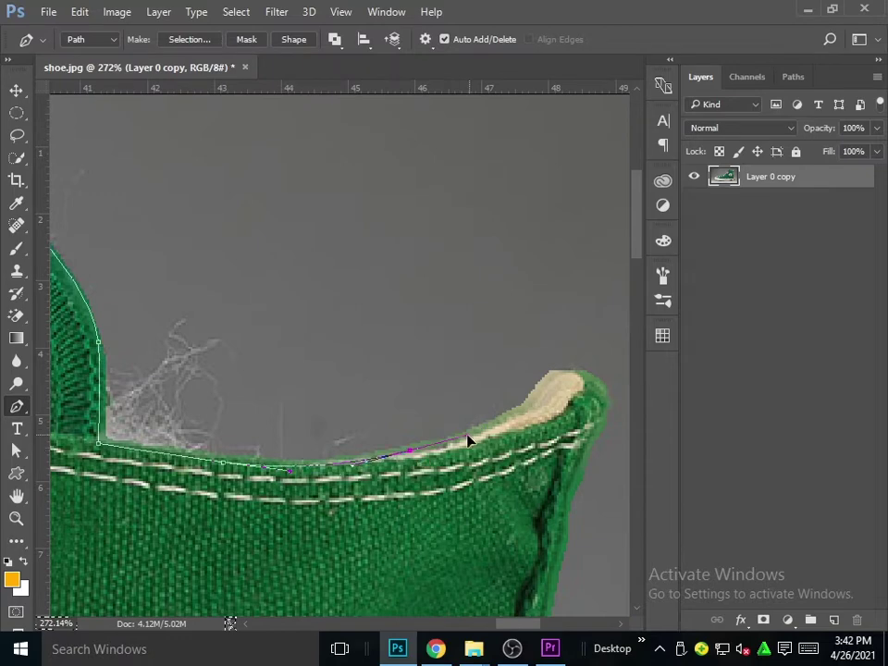
left_click_drag(526, 405, 538, 404)
left_click_drag(606, 397, 606, 427)
left_click(584, 461)
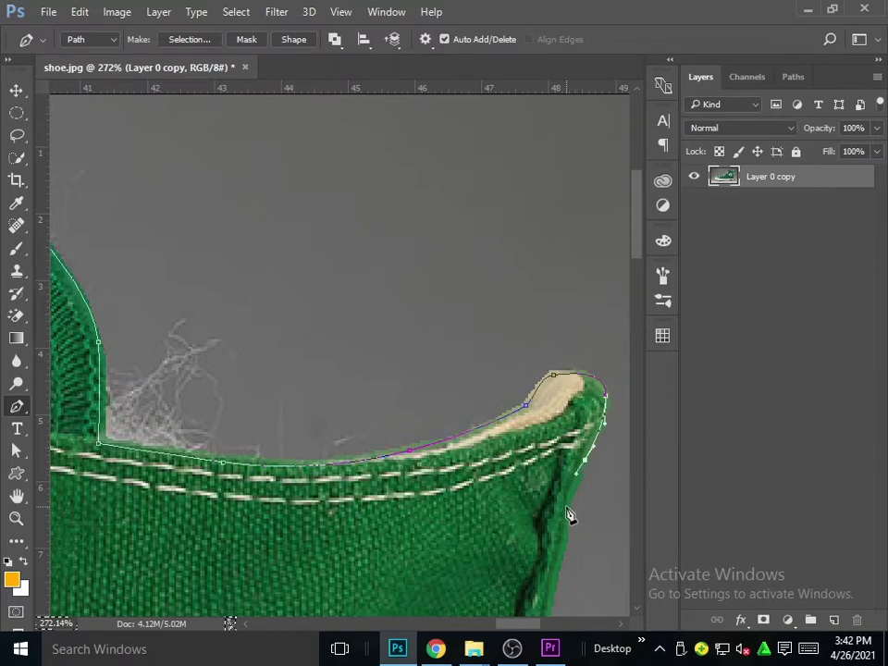
left_click_drag(565, 512, 563, 539)
scroll(472, 403, "down", 4)
left_click(488, 439)
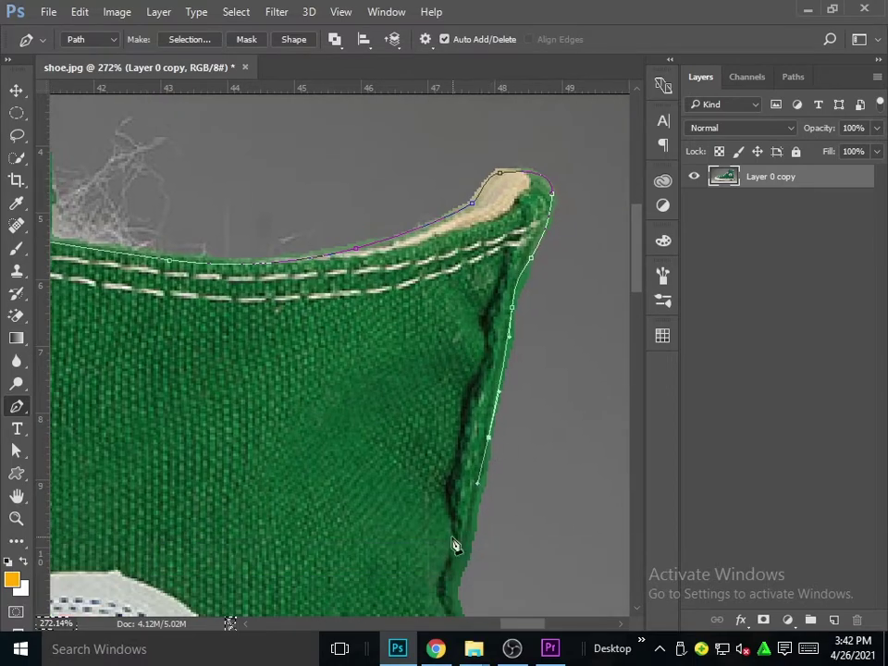
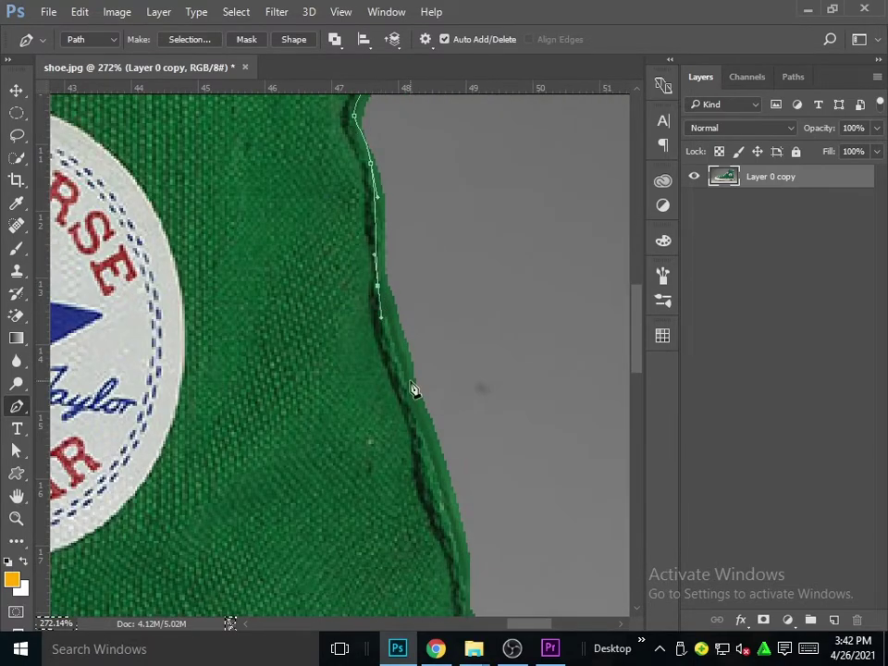
Add curved and corner anchors down the shoe's right green edge.
left_click_drag(413, 389, 427, 411)
scroll(335, 310, "down", 3)
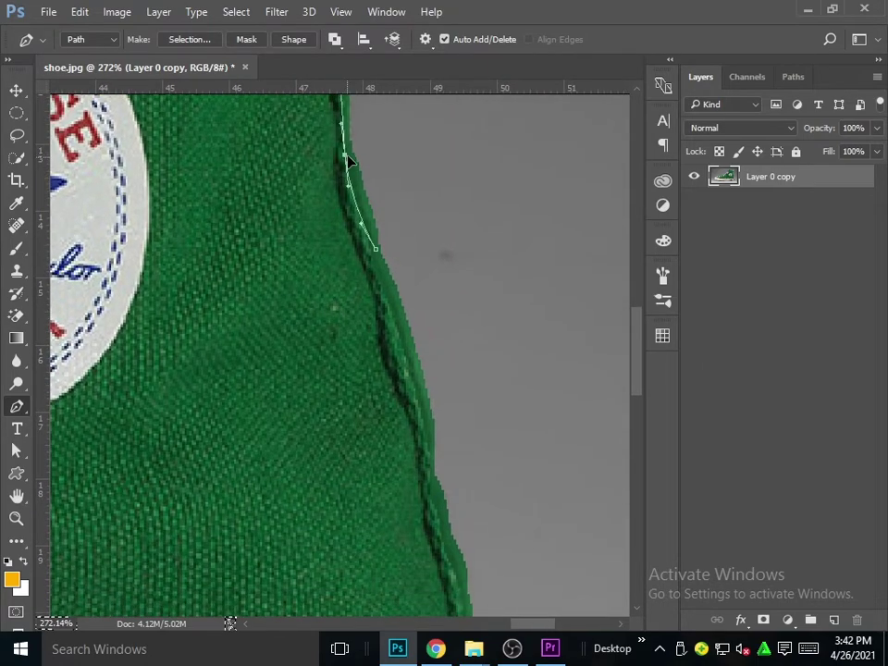
scroll(347, 274, "down", 2)
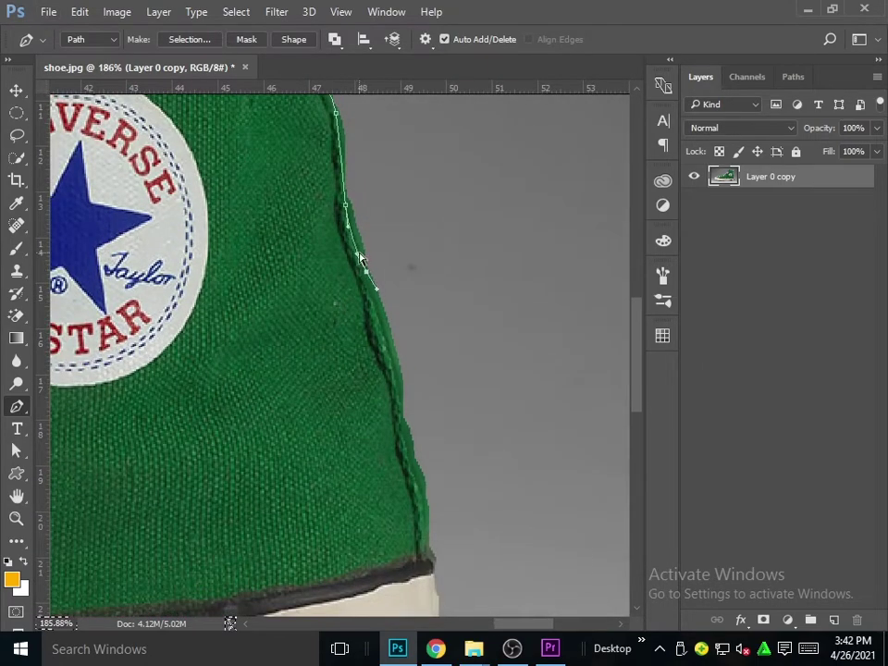
left_click_drag(361, 257, 360, 256)
left_click(385, 325)
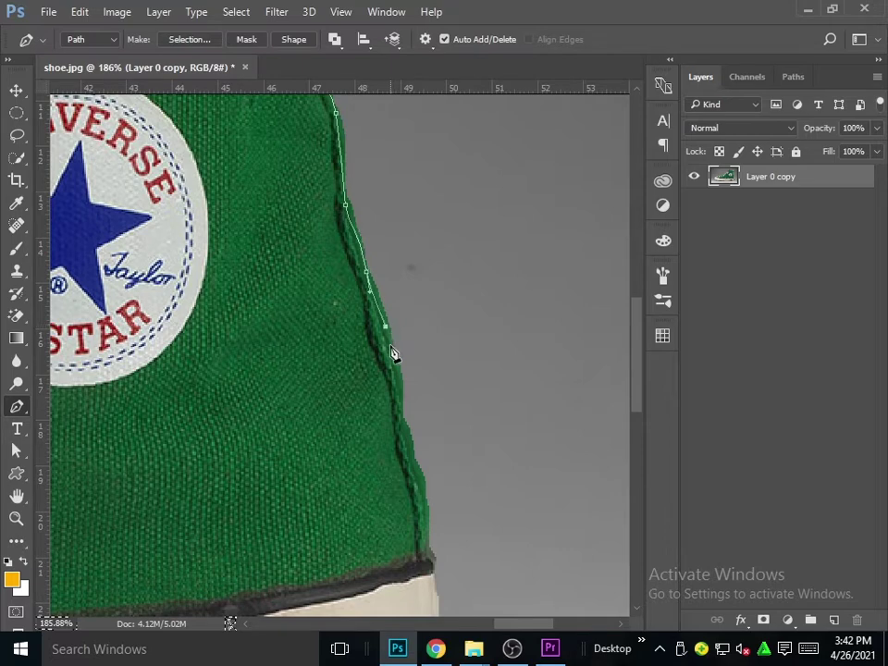
left_click_drag(398, 391, 399, 419)
left_click(413, 456)
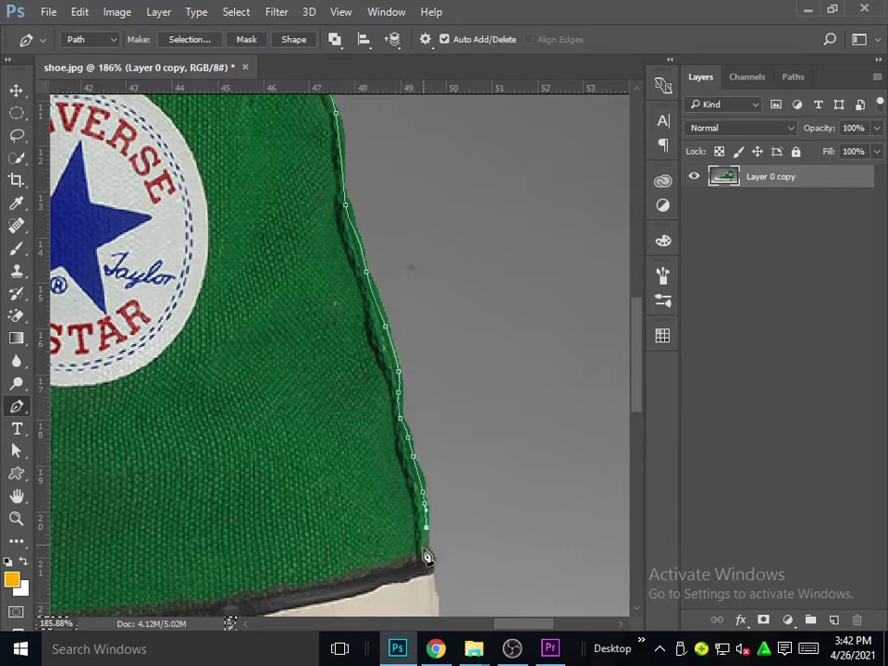
scroll(426, 555, "up", 3)
Continue the path down the white sole, around the heel label, to its bottom.
left_click(384, 429)
left_click(383, 461)
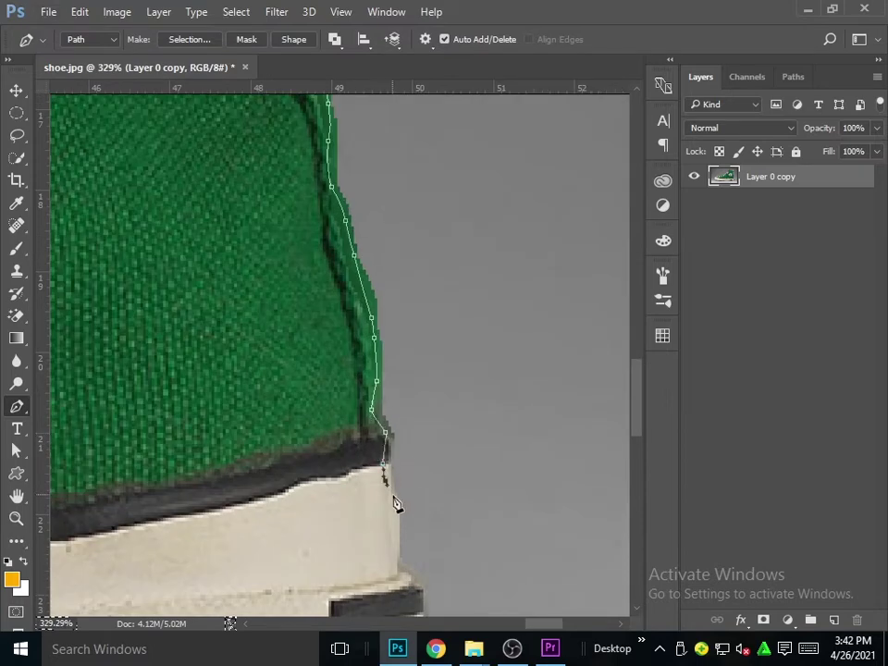
left_click(394, 509)
left_click_drag(374, 555, 364, 347)
left_click(382, 355)
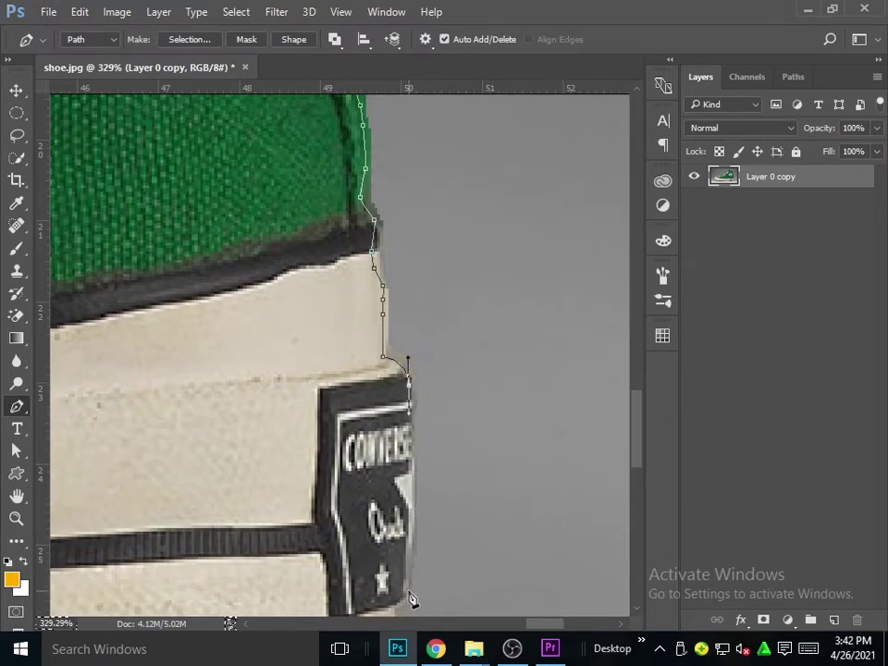
left_click_drag(408, 589, 398, 613)
left_click_drag(466, 540, 530, 322)
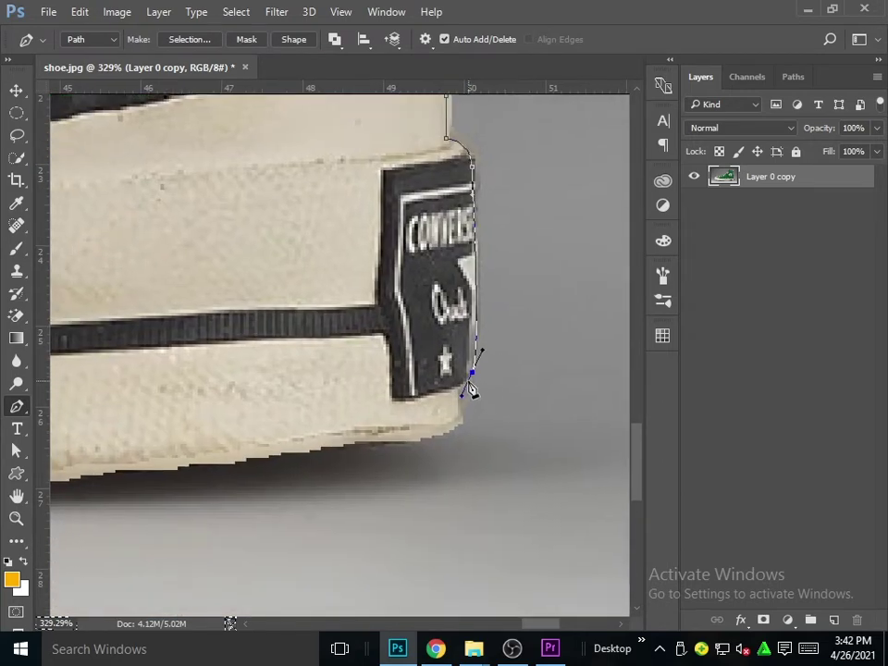
left_click(458, 425)
Start tracing the sole's bottom edge, picking the path back up after an accidental deselect.
scroll(250, 498, "left", 5)
left_click(239, 497)
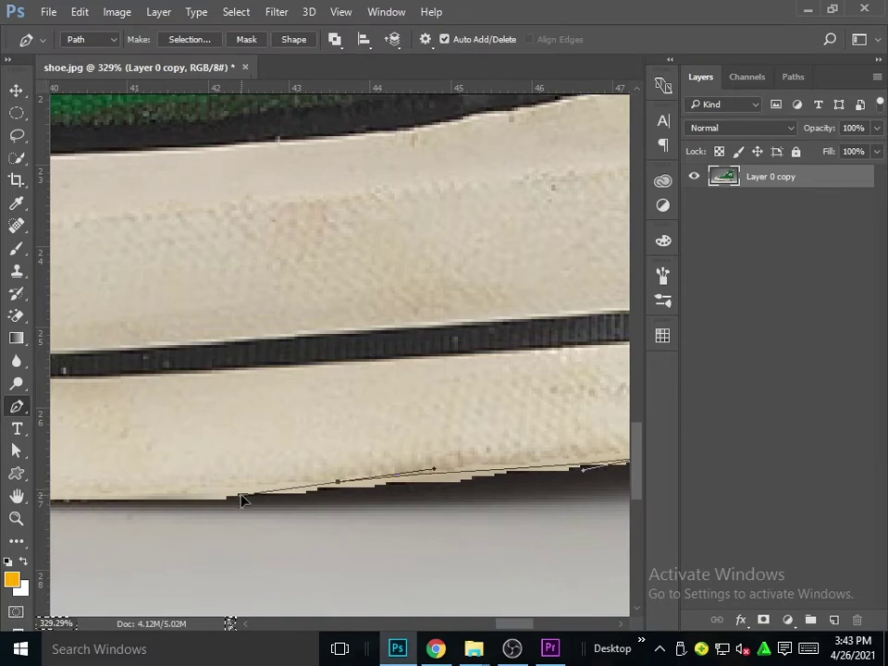
scroll(239, 499, "down", 3)
scroll(194, 398, "left", 3)
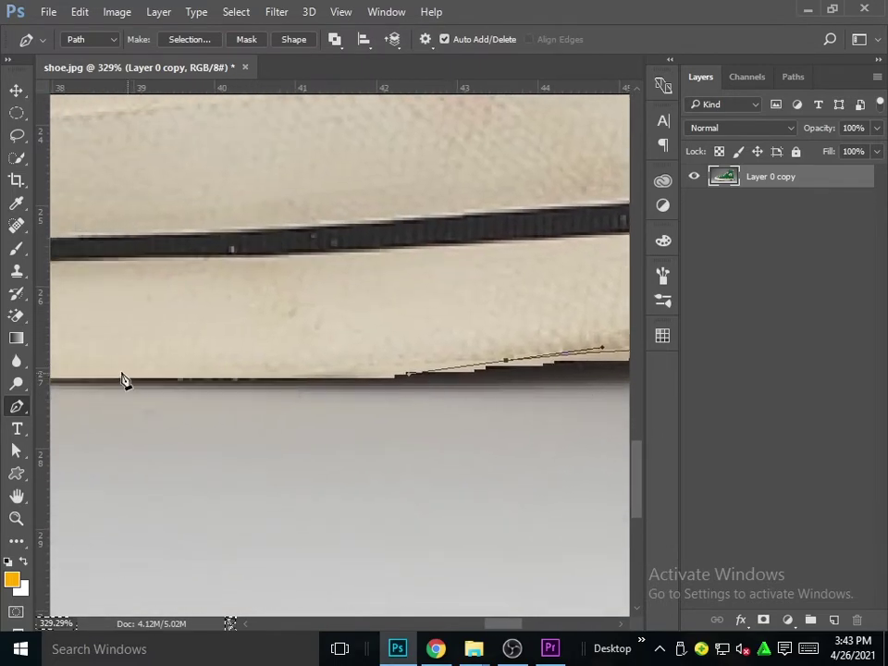
scroll(208, 389, "down", 2)
scroll(398, 435, "down", 2)
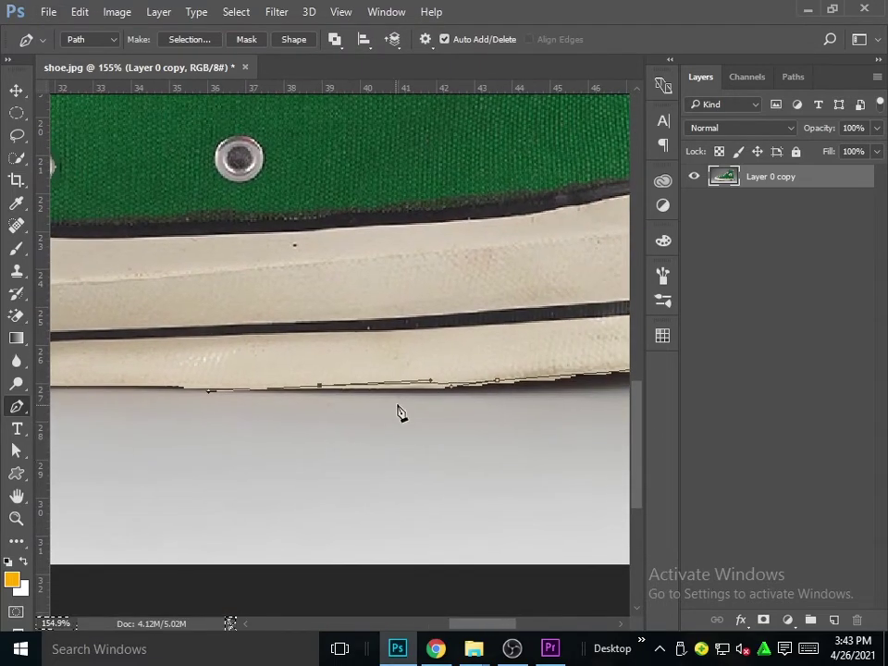
left_click_drag(335, 389, 276, 390)
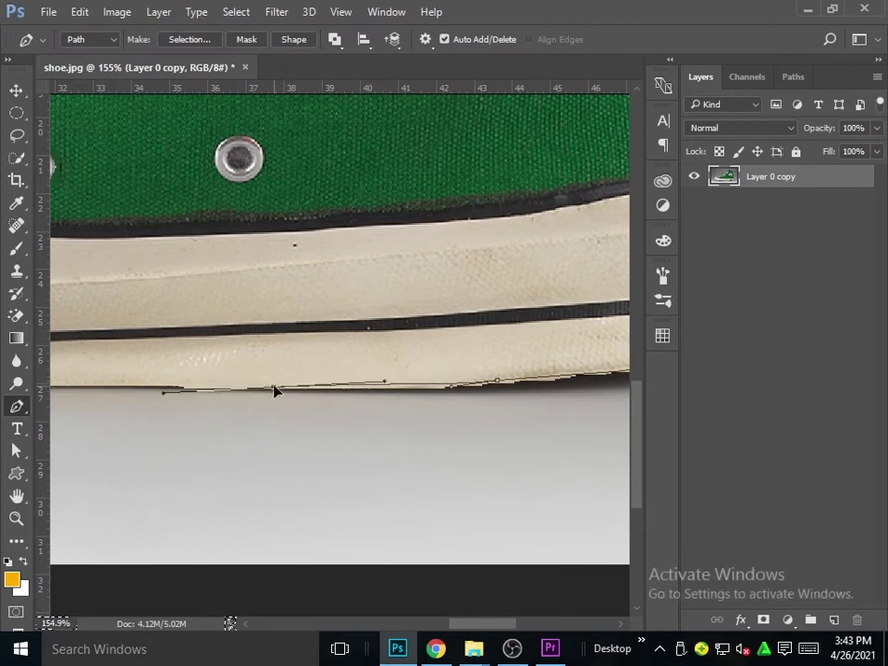
left_click(164, 390)
key("Escape")
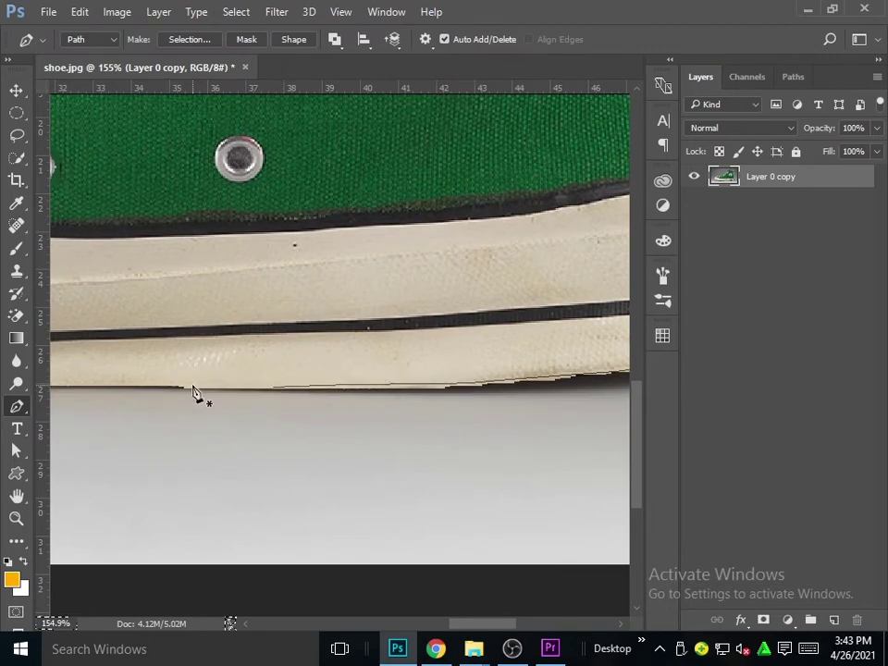
left_click(208, 390)
left_click(233, 386)
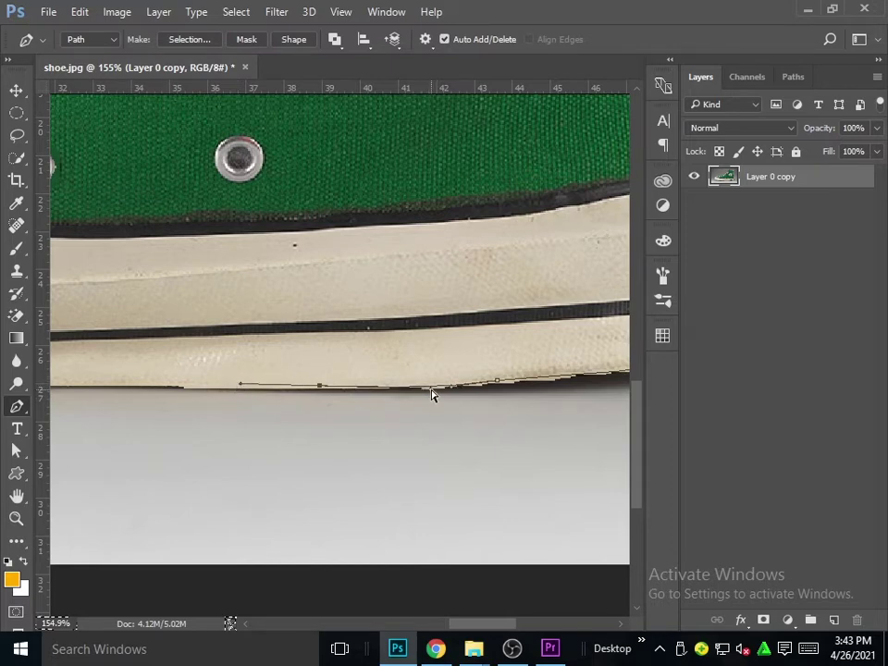
Continue anchors leftward along the sole's bottom edge to its left section.
left_click_drag(242, 424, 534, 434)
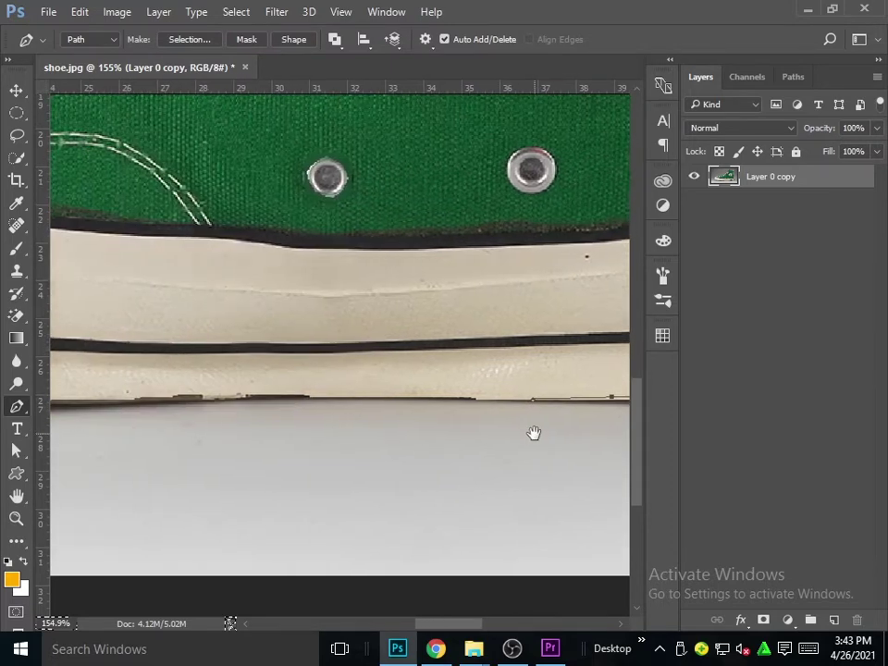
left_click(253, 397)
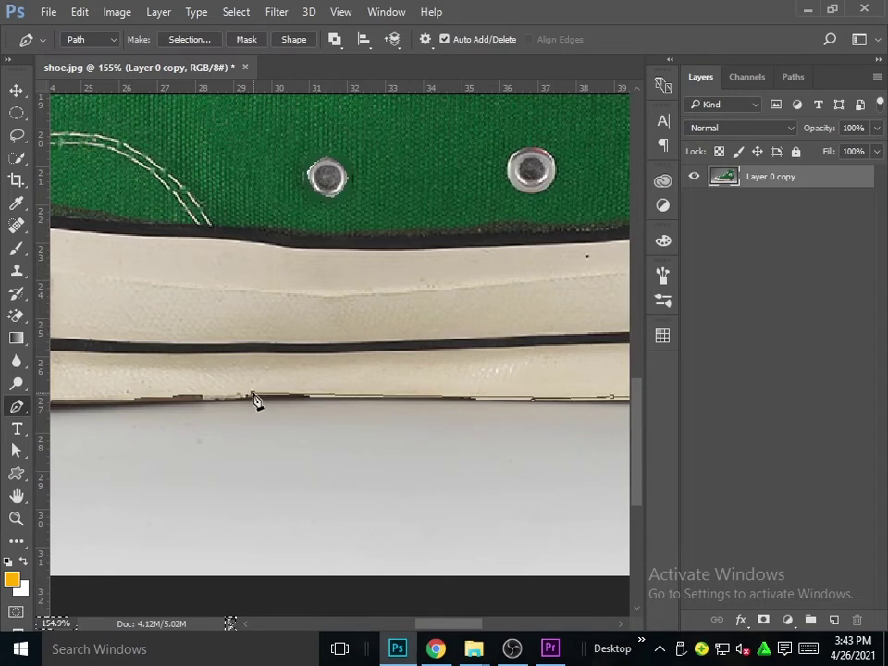
left_click(73, 399)
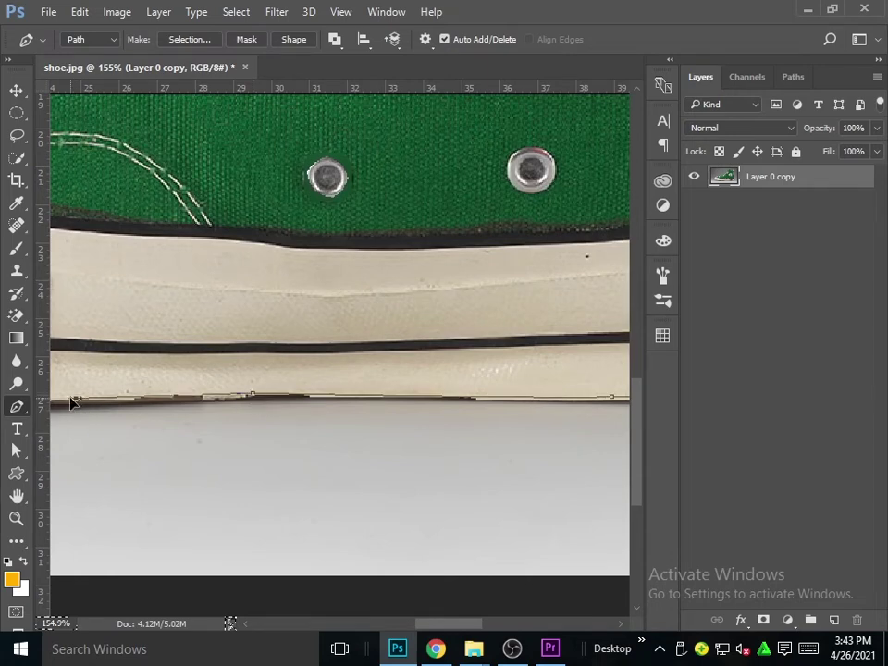
left_click_drag(212, 472, 586, 452)
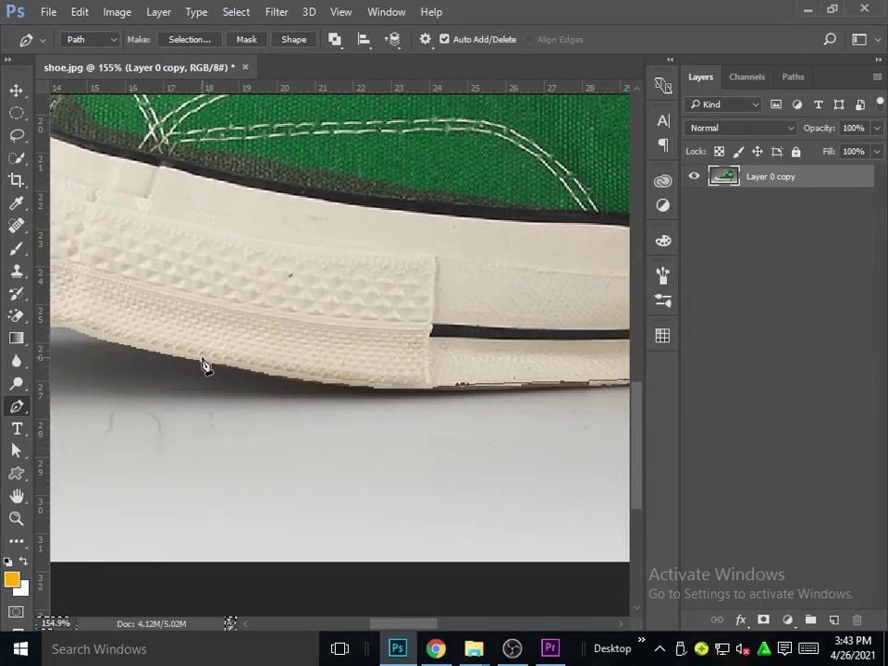
left_click(274, 371)
left_click(196, 359)
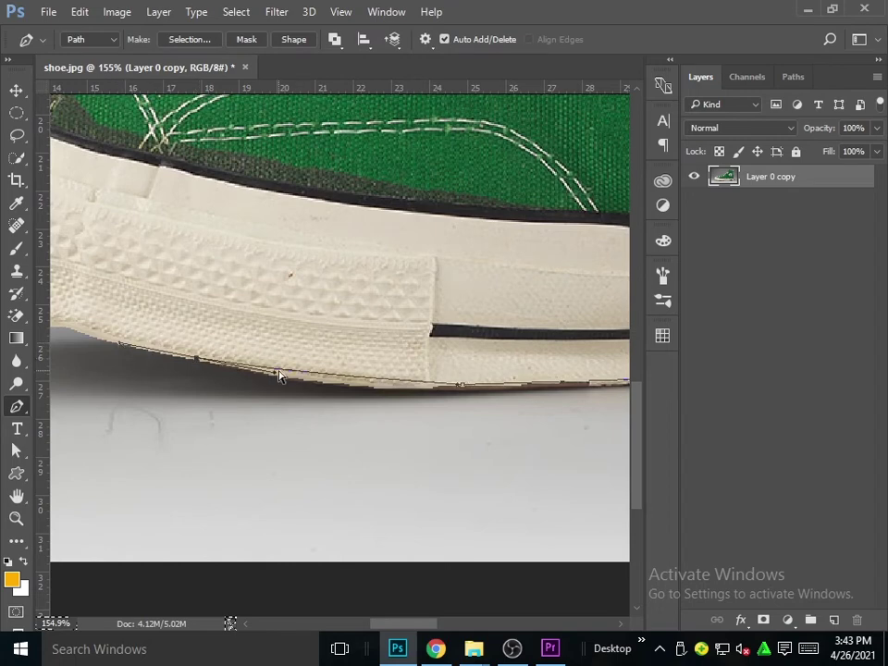
left_click(357, 397)
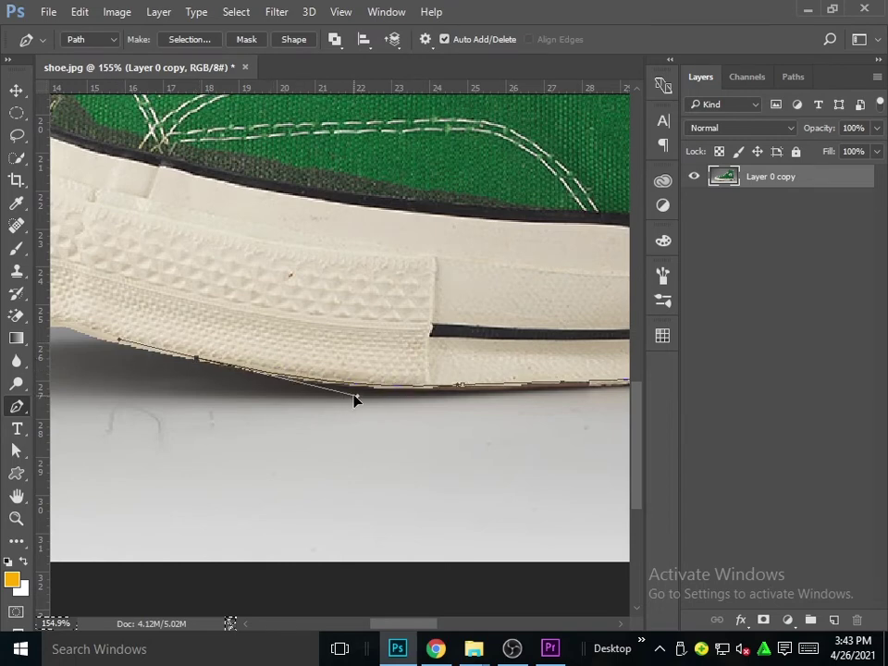
Follow the sole around the toe and close the path at its starting anchor.
left_click_drag(367, 452, 666, 505)
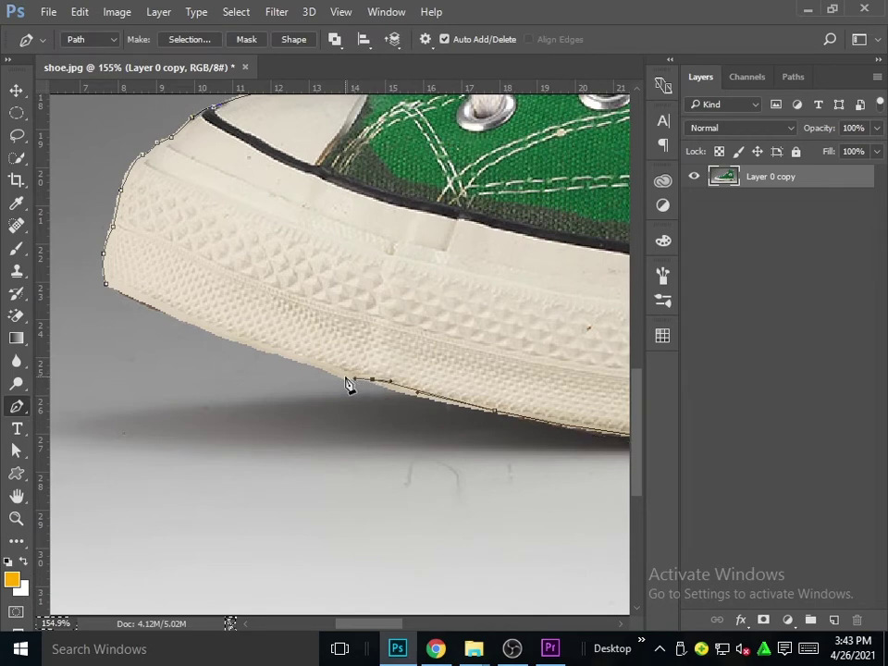
left_click_drag(345, 377, 336, 380)
left_click(316, 364)
left_click(284, 355)
left_click(236, 340)
left_click(225, 334)
left_click(162, 308)
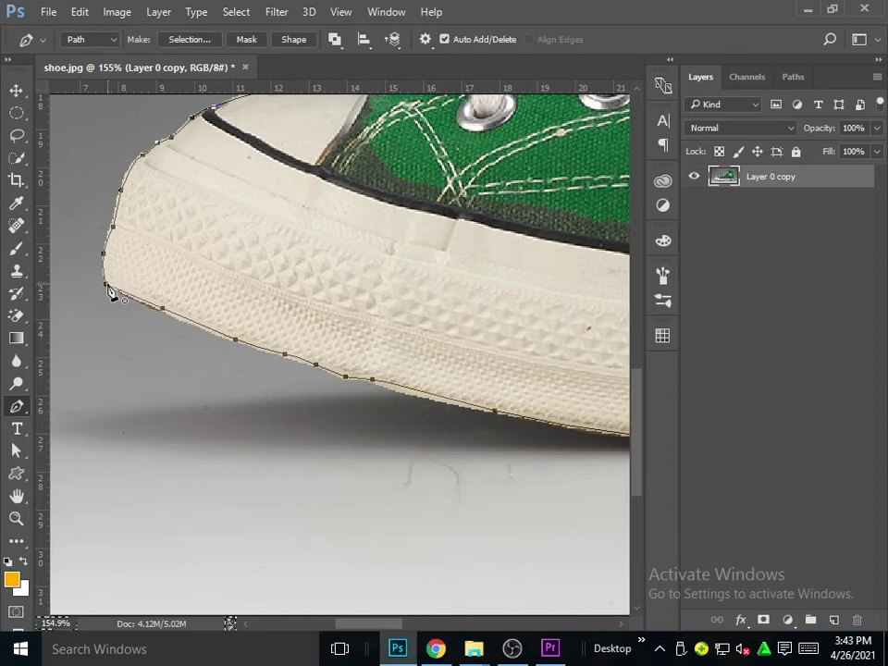
left_click(109, 290)
Load the closed shoe path as a selection and add a layer mask to Layer 0 copy.
scroll(278, 425, "down", 3)
scroll(413, 458, "down", 2)
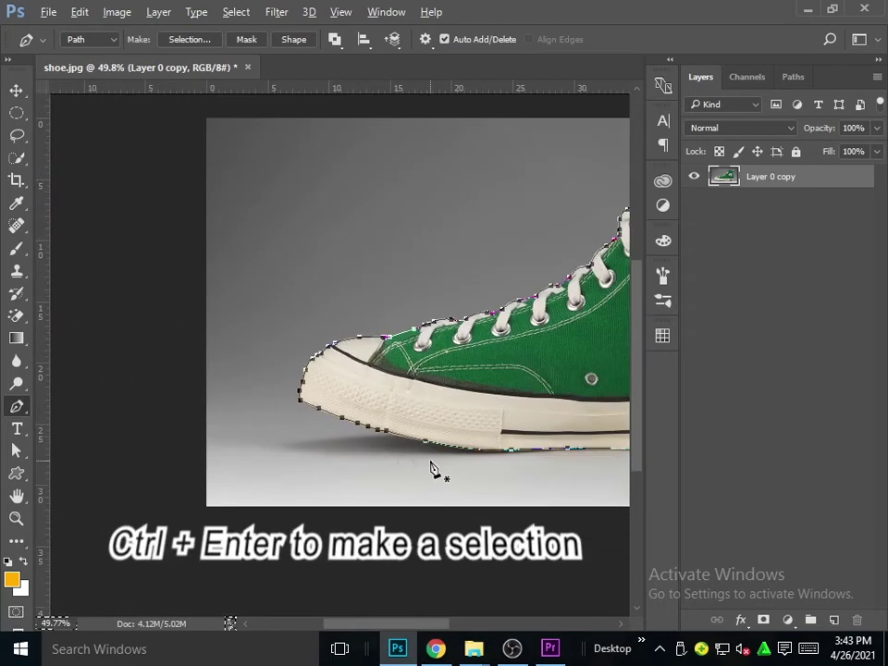
scroll(430, 466, "down", 1)
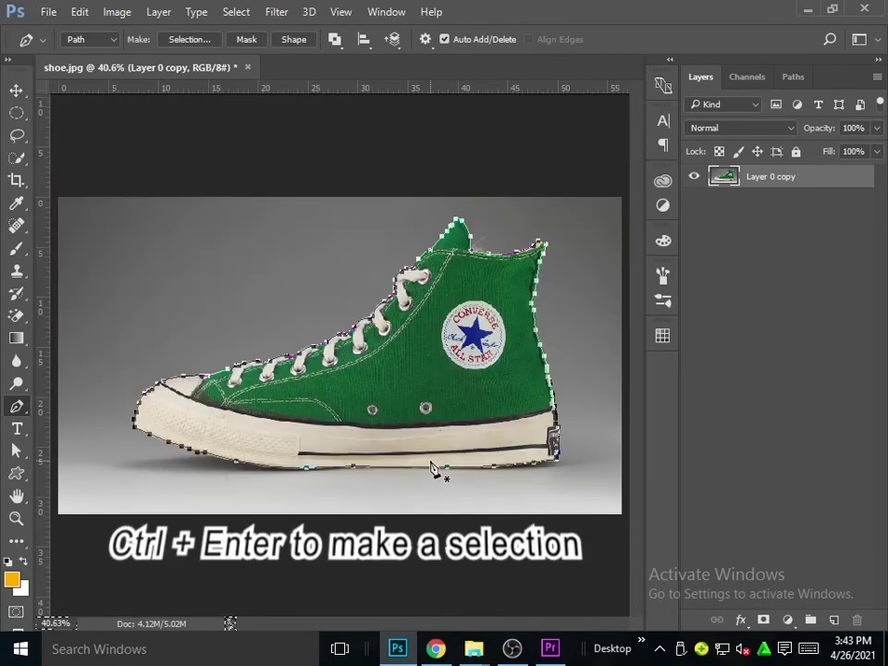
key("ctrl+Return")
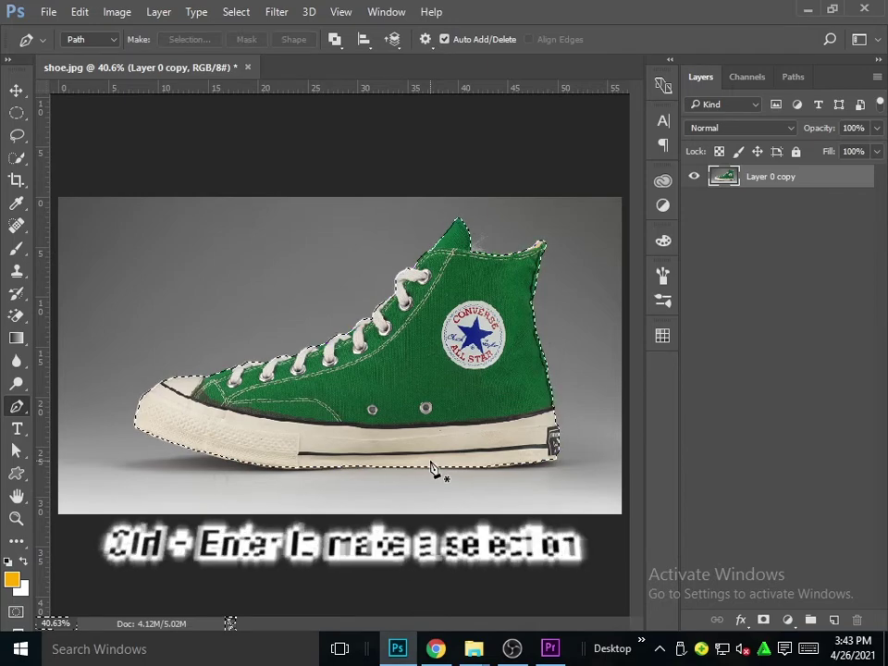
left_click(762, 620)
Zoom in to inspect the mask edges around the laces and toe.
scroll(444, 423, "up", 2)
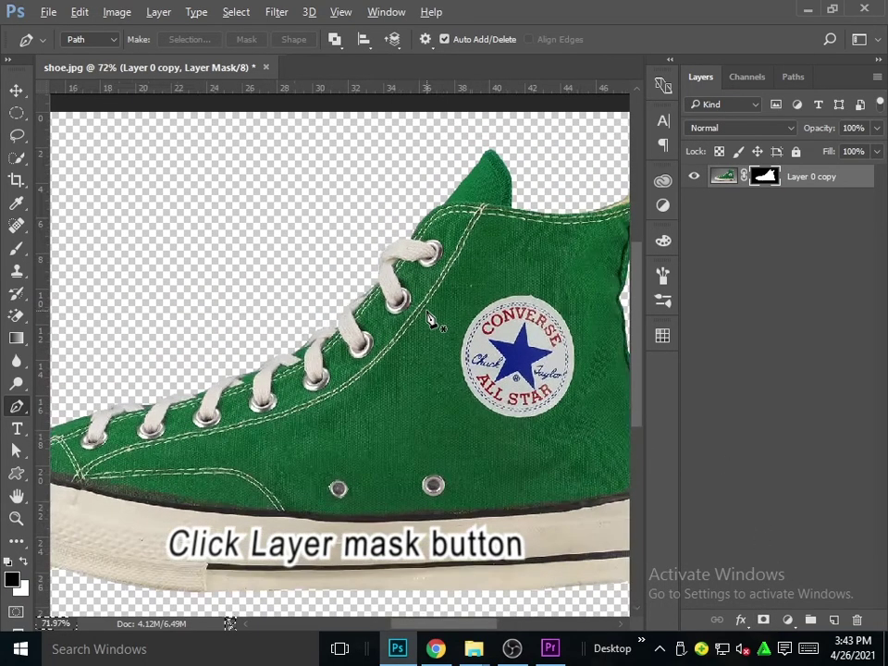
scroll(435, 324, "up", 2)
mouse_move(519, 232)
left_mouse_down()
mouse_move(546, 546)
mouse_move(549, 301)
left_mouse_up()
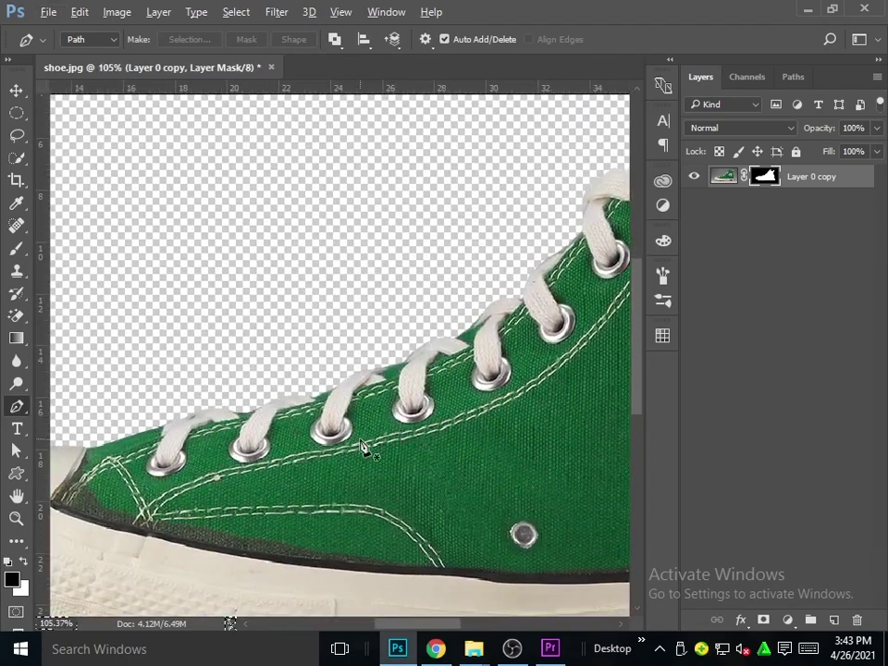
scroll(363, 450, "up", 2)
scroll(460, 427, "down", 1)
scroll(460, 426, "up", 2)
mouse_move(460, 427)
left_mouse_down()
mouse_move(679, 389)
mouse_move(748, 288)
left_mouse_up()
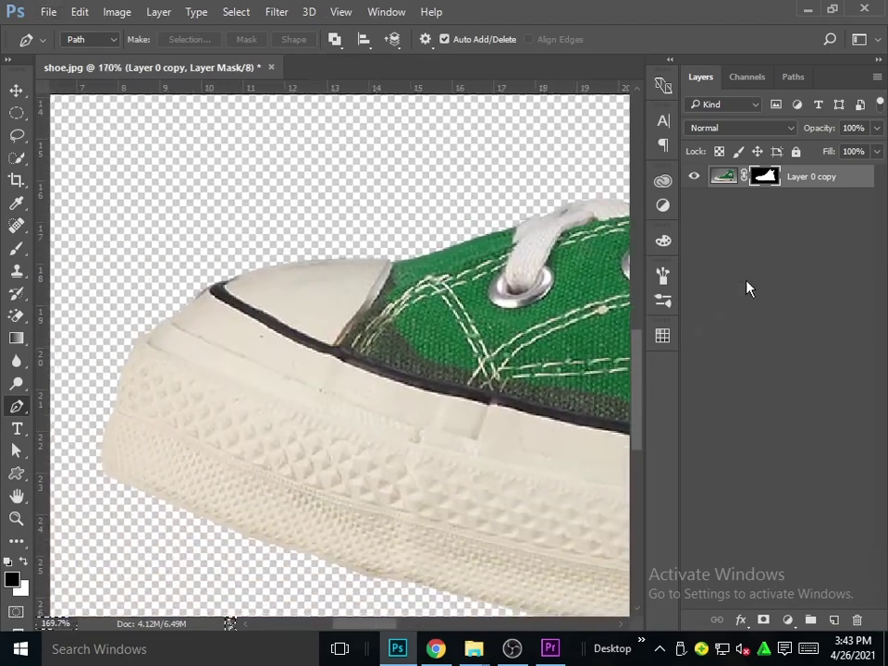
Pan across the eyelets, side and All Star logo, checking the cut edges.
mouse_move(600, 396)
left_mouse_down()
mouse_move(377, 373)
mouse_move(188, 427)
left_mouse_up()
left_click_drag(389, 435, 150, 448)
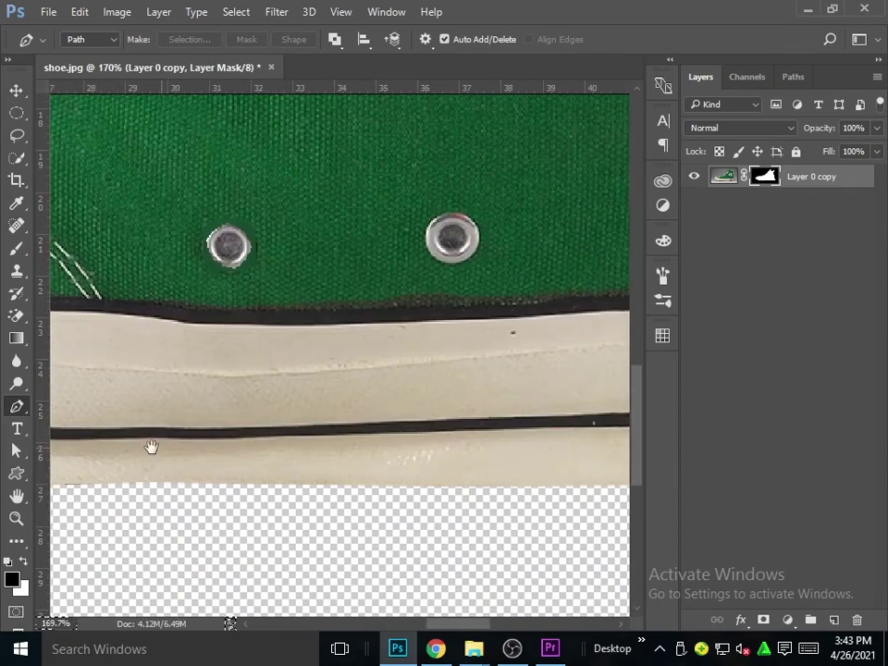
left_click_drag(592, 462, 359, 473)
mouse_move(620, 468)
left_mouse_down()
mouse_move(528, 472)
mouse_move(418, 514)
mouse_move(462, 592)
mouse_move(526, 626)
left_mouse_up()
scroll(524, 555, "up", 2)
scroll(516, 444, "up", 3)
scroll(500, 444, "up", 1)
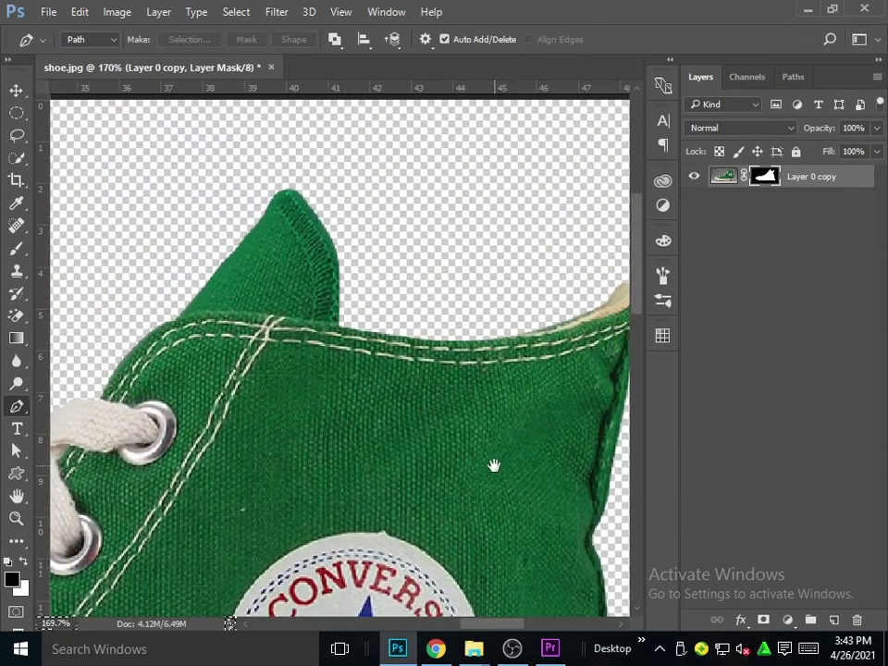
scroll(418, 458, "up", 1)
Switch to the Move tool and fit the whole image on screen.
left_click(16, 90)
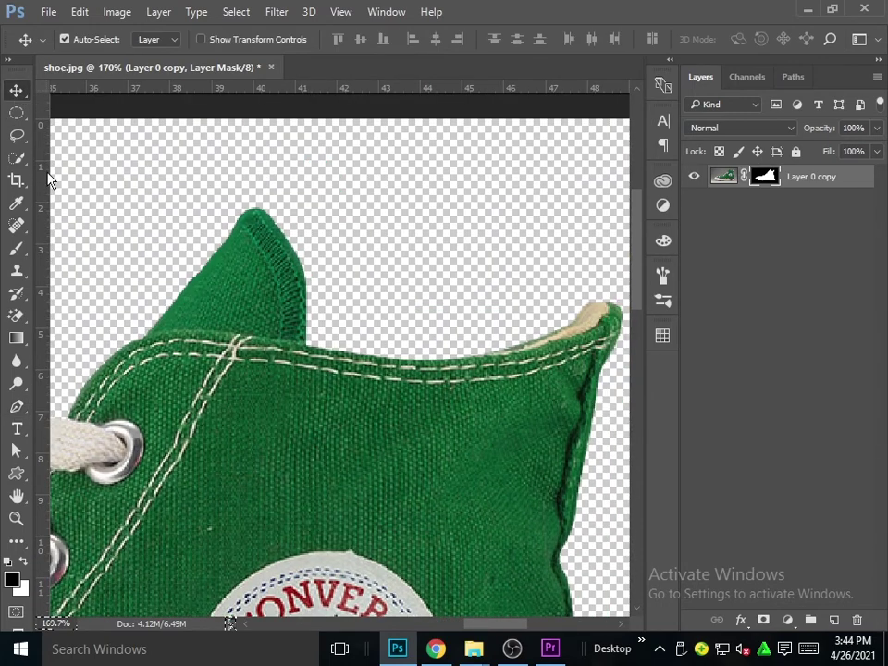
mouse_move(213, 422)
left_mouse_down()
mouse_move(481, 393)
mouse_move(399, 324)
left_mouse_up()
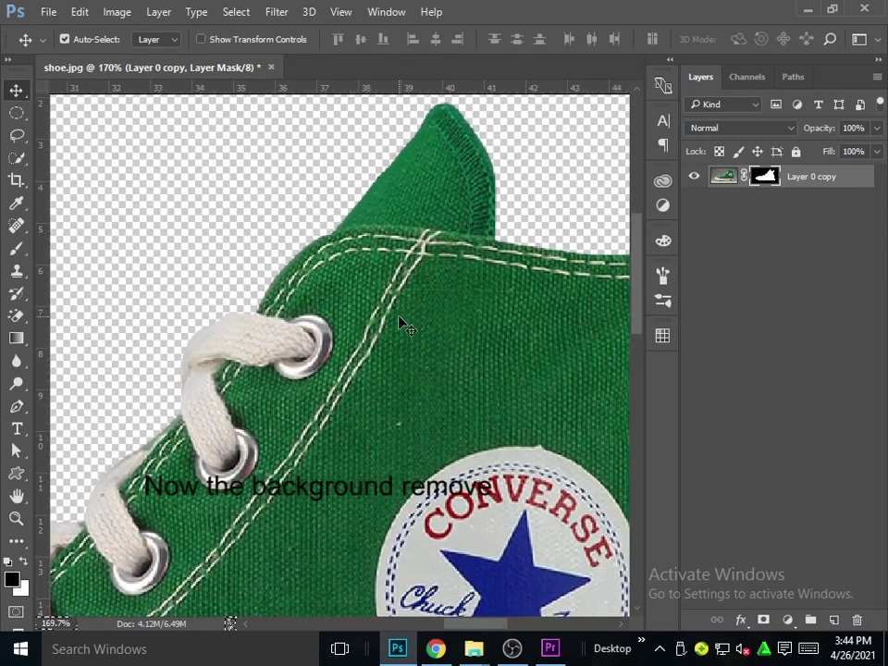
key("ctrl+0")
scroll(324, 359, "down", 1)
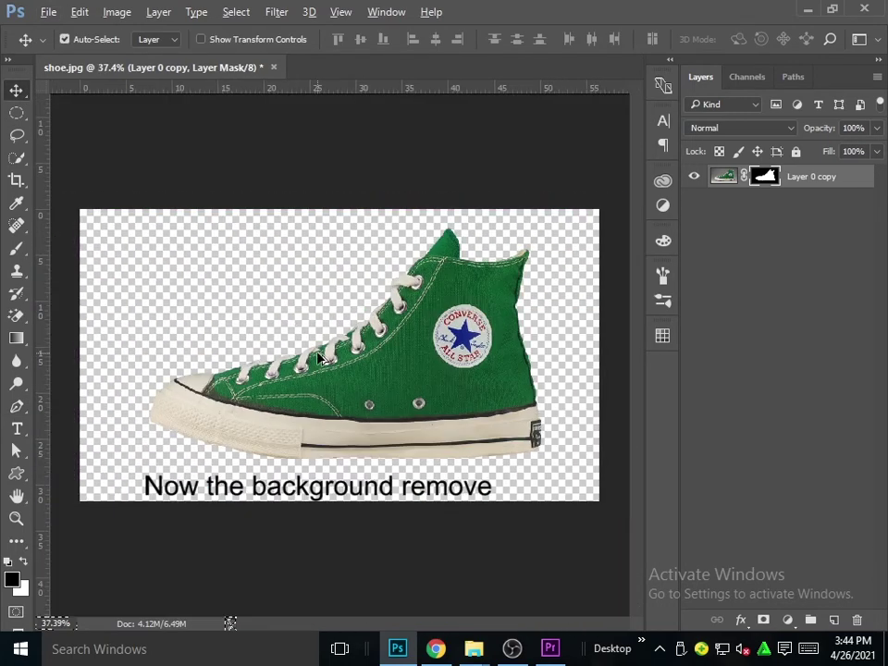
scroll(324, 359, "up", 1)
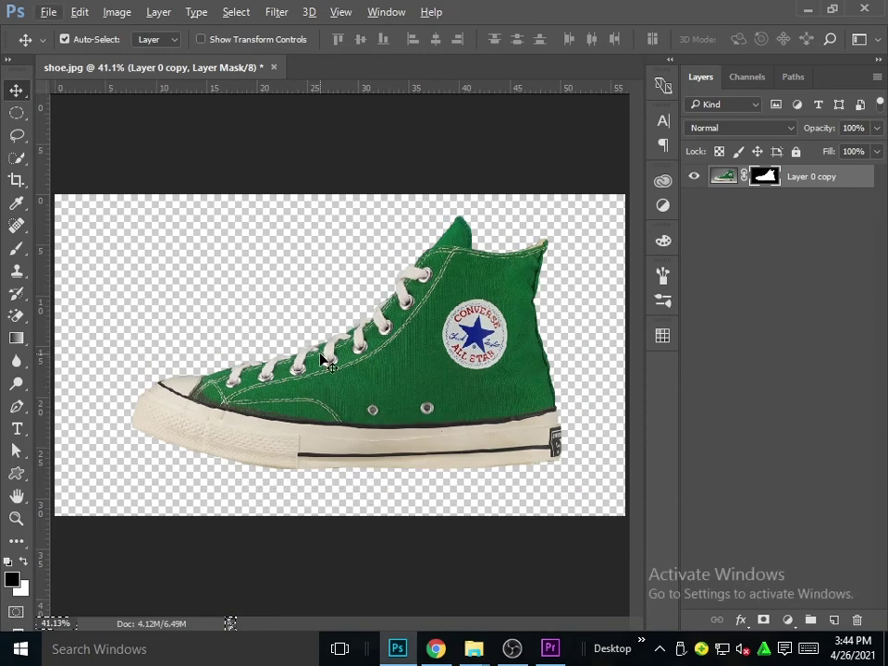
Toggle the layer mask off and on to compare, leaving it enabled.
left_click(766, 176, "shift")
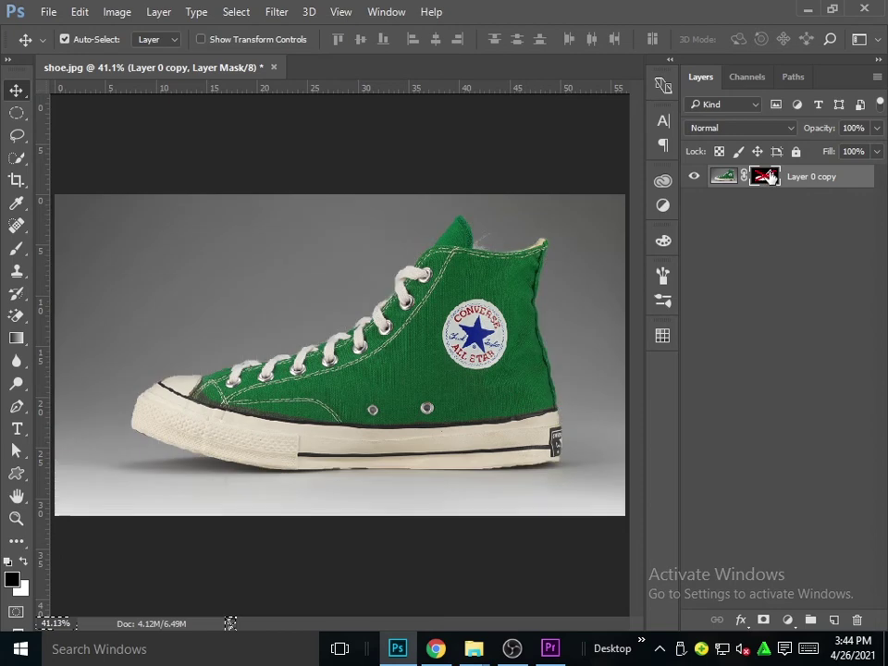
left_click(766, 176, "shift")
left_click(766, 176, "shift")
left_click(768, 176, "shift")
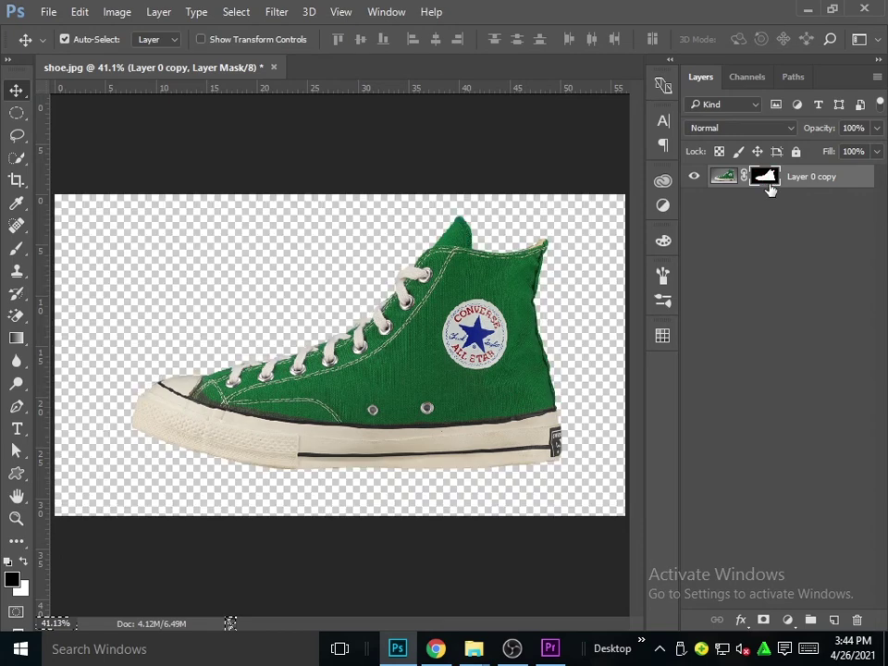